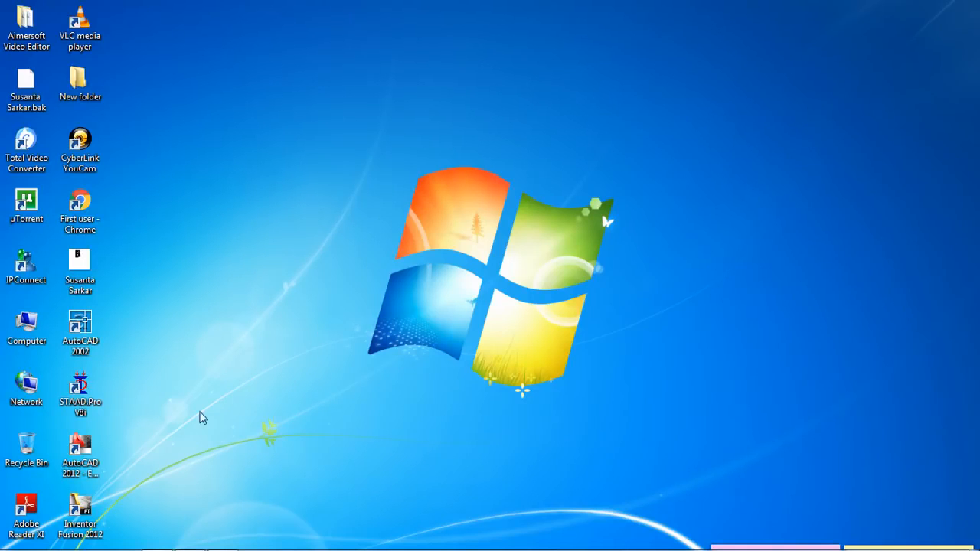
Open STAAD.Pro V8i and create a new Space project named Structure1 in meters and kilonewtons, beginning with Add Beam.
{"action": "double_click", "coordinate": [80, 394]}
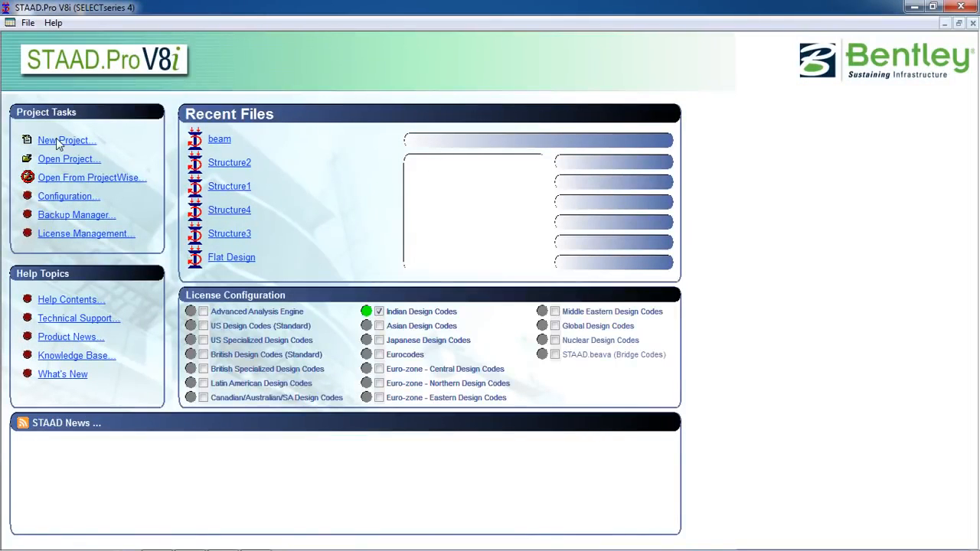
{"action": "left_click", "coordinate": [61, 140]}
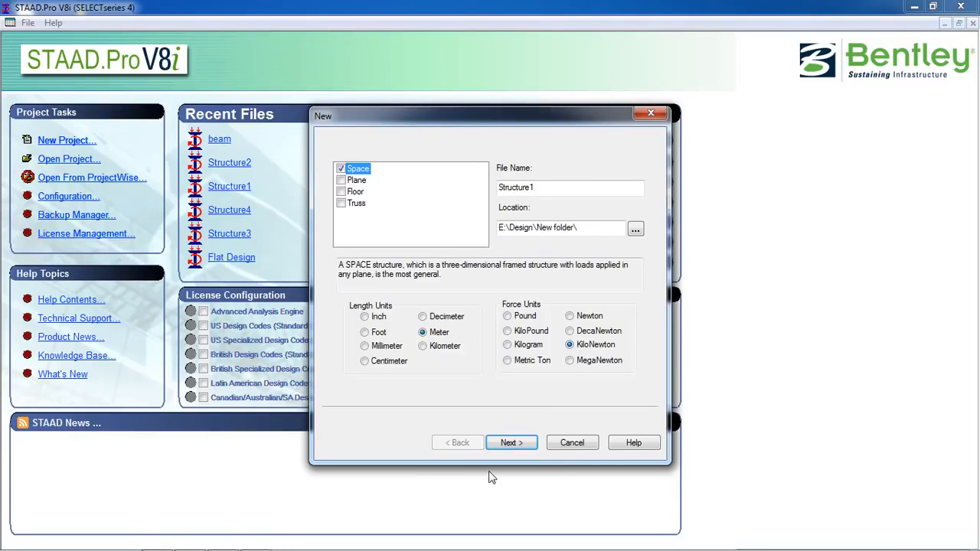
{"action": "left_click", "coordinate": [511, 442]}
{"action": "left_click", "coordinate": [528, 328]}
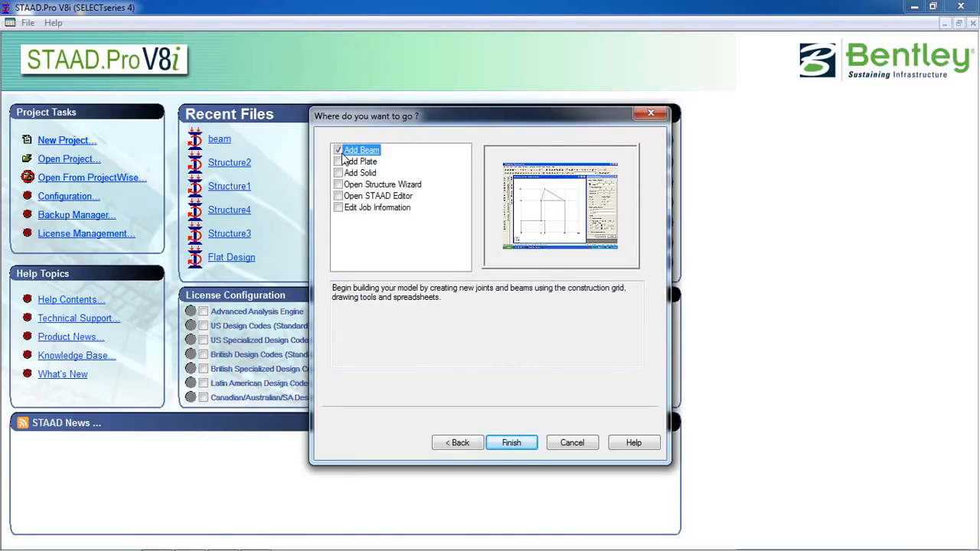
{"action": "left_click", "coordinate": [502, 445]}
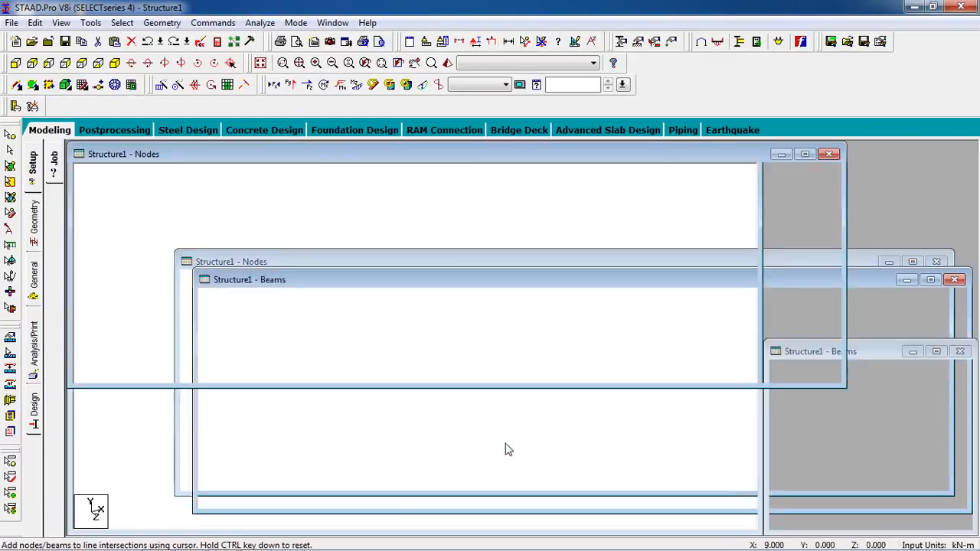
Draw a 4 m beam along the X axis from the grid origin and close the snap grid.
{"action": "middle_click_drag", "start_coordinate": [327, 481], "coordinate": [280, 373]}
{"action": "scroll", "coordinate": [257, 368], "scroll_direction": "up", "scroll_amount": 2}
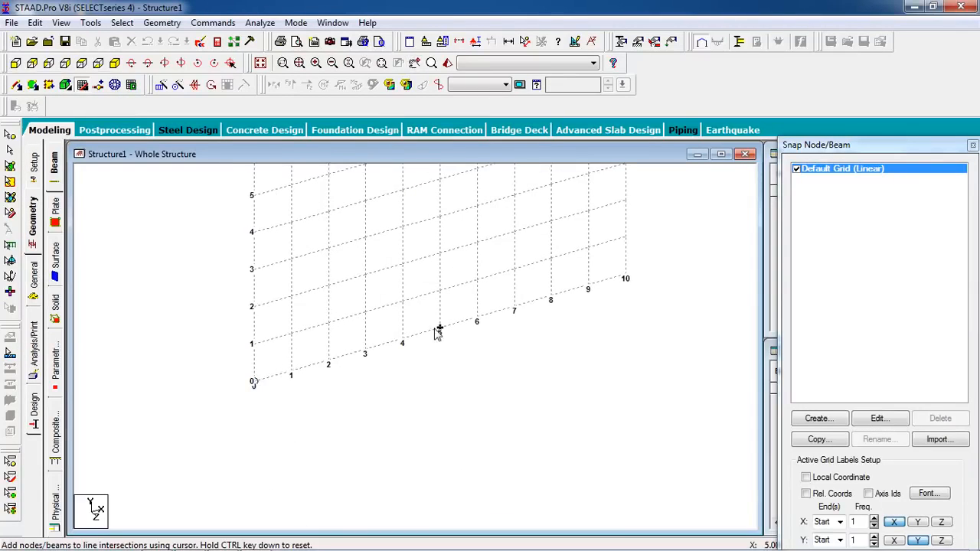
{"action": "left_click", "coordinate": [248, 386]}
{"action": "left_click", "coordinate": [404, 346]}
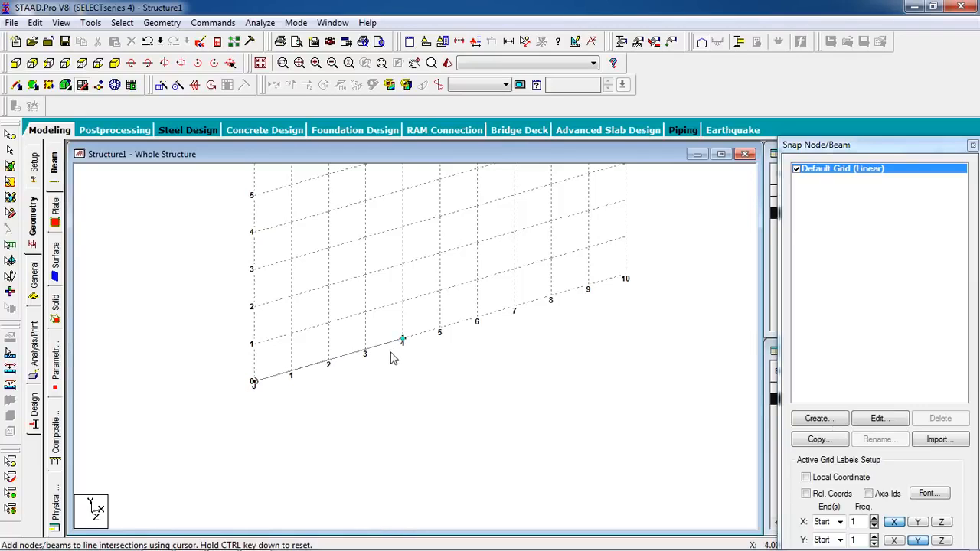
{"action": "middle_click_drag", "start_coordinate": [419, 290], "coordinate": [395, 322]}
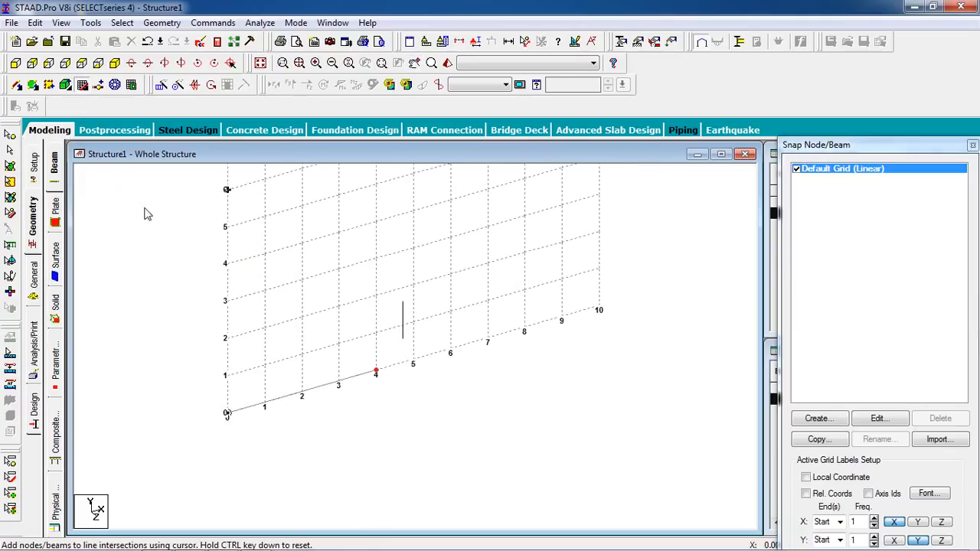
{"action": "key", "text": "Escape"}
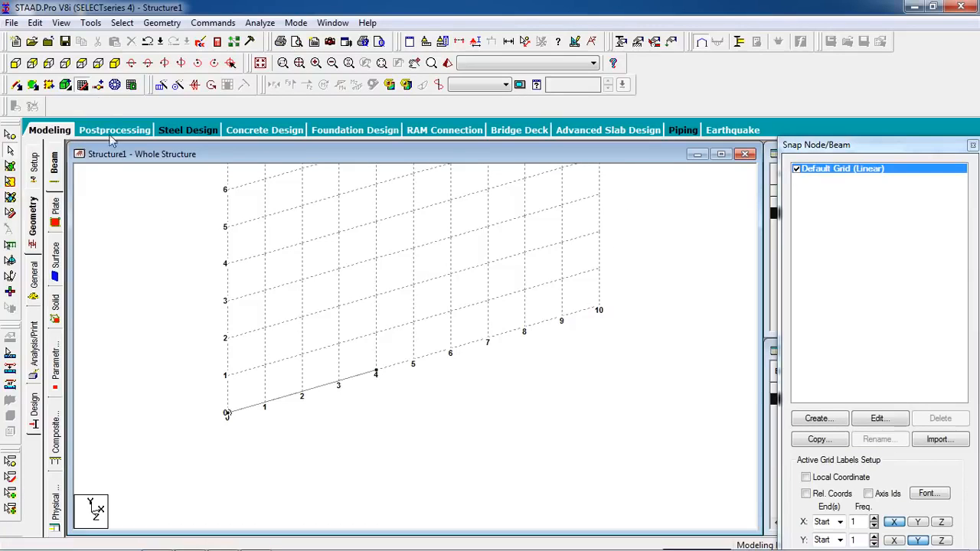
{"action": "left_click", "coordinate": [81, 84]}
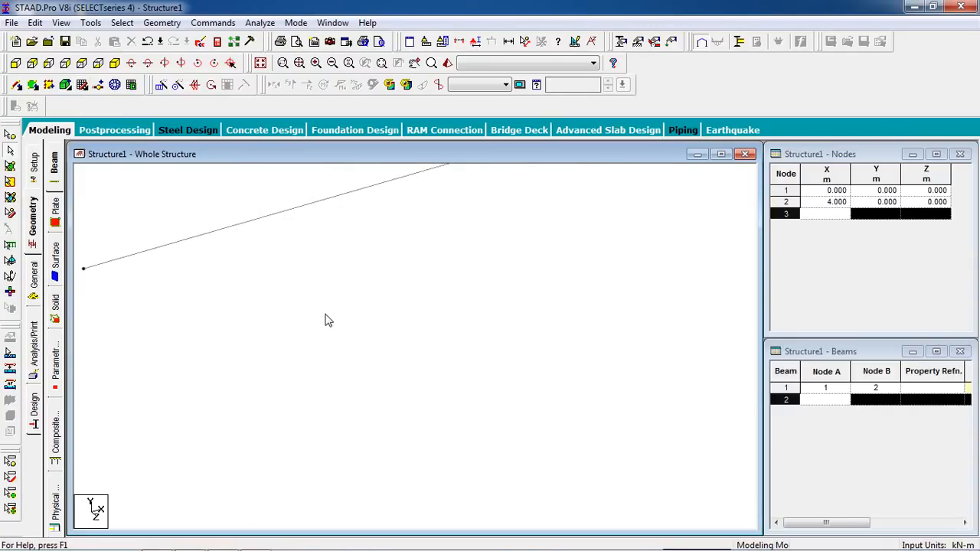
Measure the distance between the beam's two end nodes and remove the displayed dimension.
{"action": "middle_click_drag", "start_coordinate": [399, 173], "coordinate": [394, 328]}
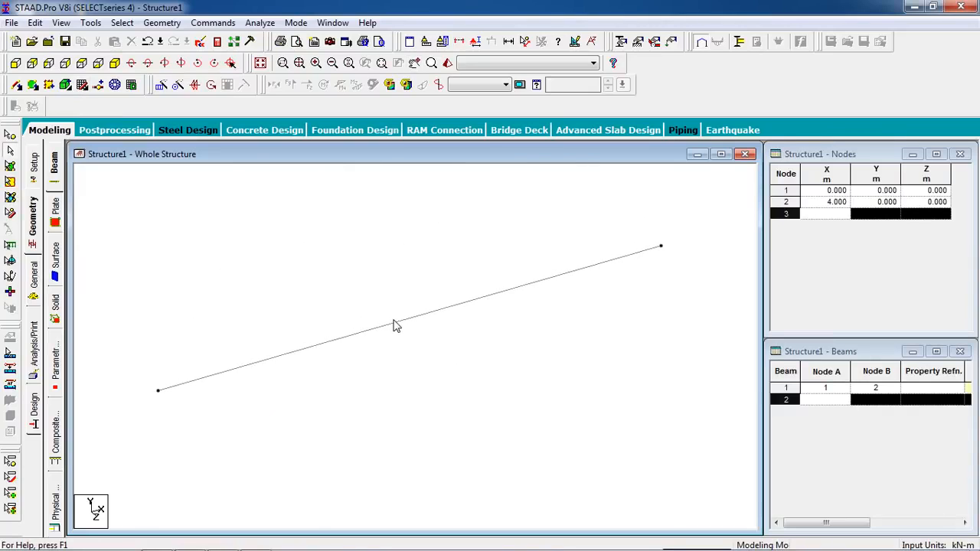
{"action": "left_click", "coordinate": [525, 42]}
{"action": "left_click", "coordinate": [158, 390]}
{"action": "left_click", "coordinate": [662, 247]}
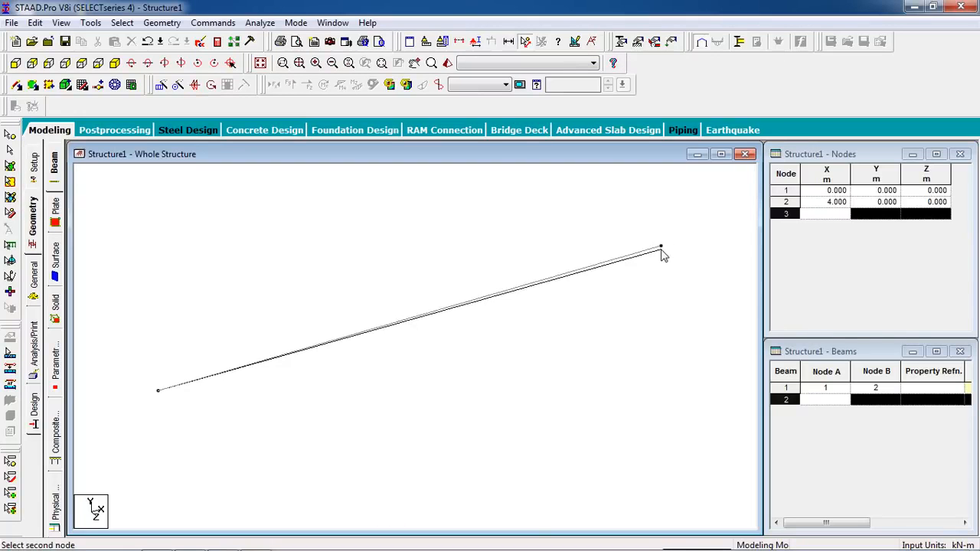
{"action": "middle_click_drag", "start_coordinate": [499, 309], "coordinate": [482, 321]}
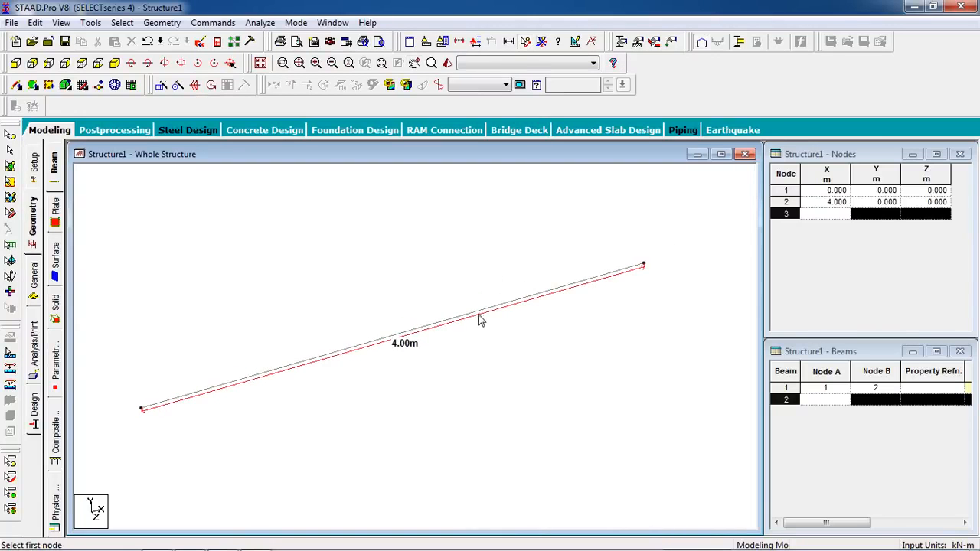
{"action": "left_click", "coordinate": [543, 42]}
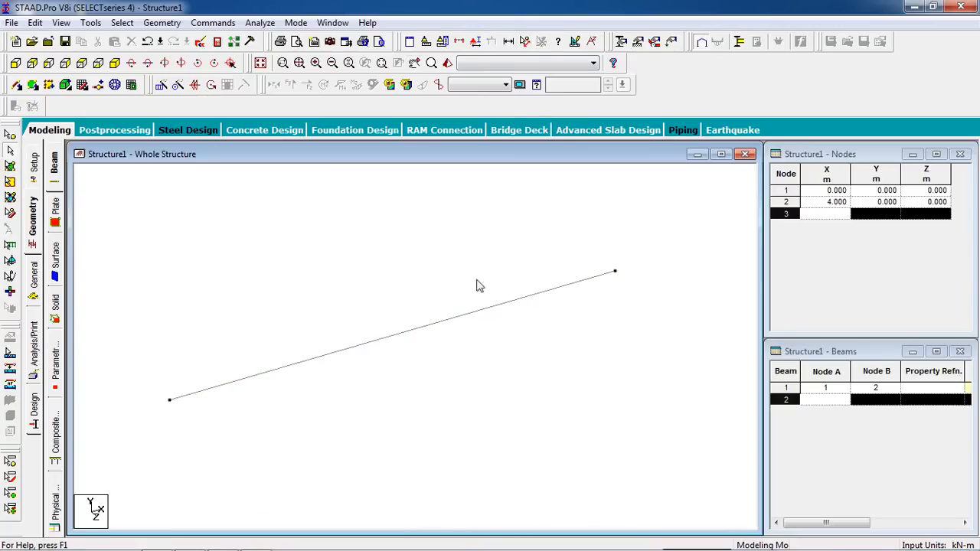
Define a rectangular concrete section property with YD 0.300 m and ZD 0.3 m.
{"action": "middle_click_drag", "start_coordinate": [450, 382], "coordinate": [452, 368]}
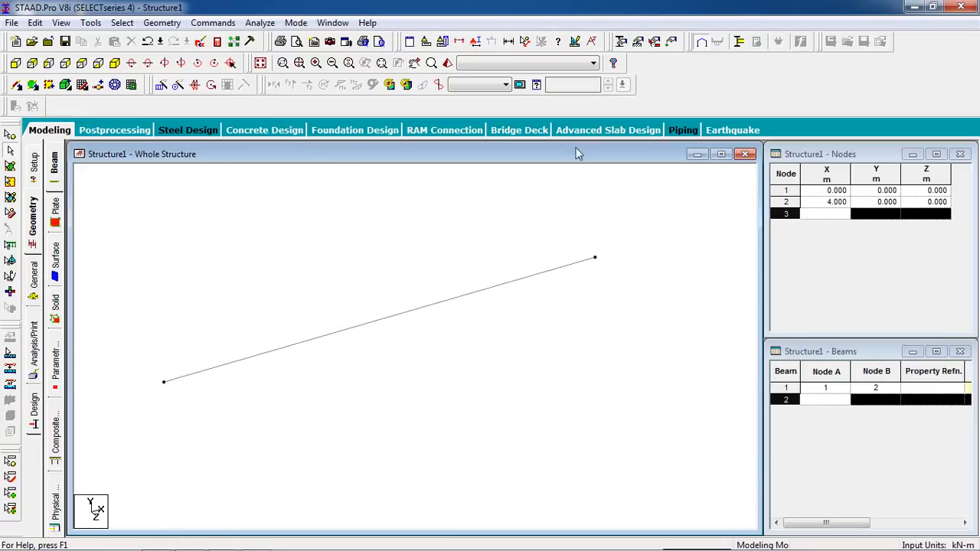
{"action": "left_click", "coordinate": [623, 46]}
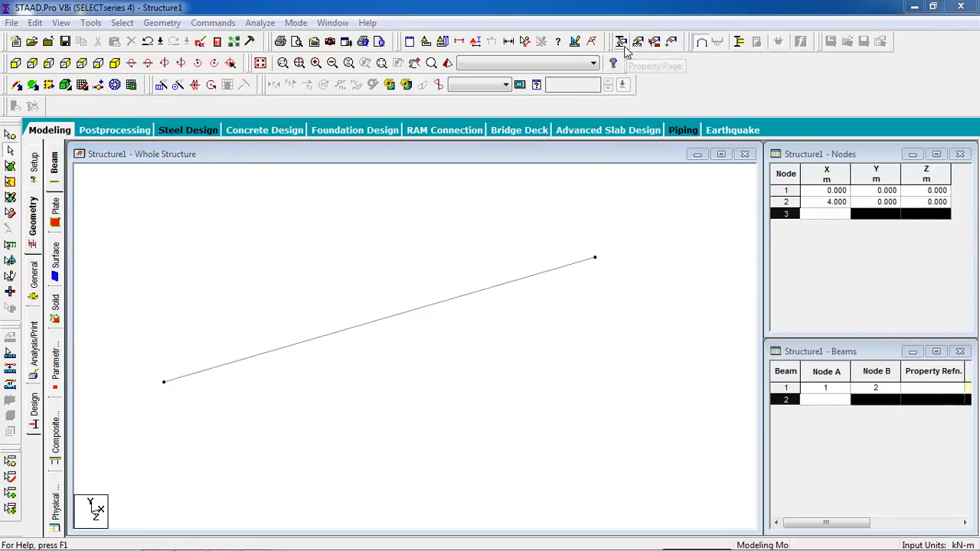
{"action": "left_click_drag", "start_coordinate": [129, 38], "coordinate": [704, 79]}
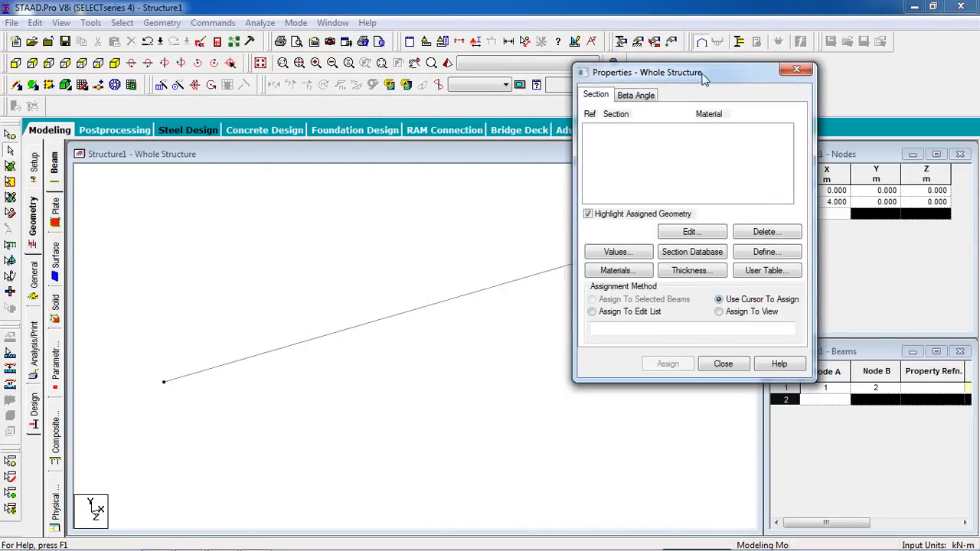
{"action": "left_click", "coordinate": [756, 261]}
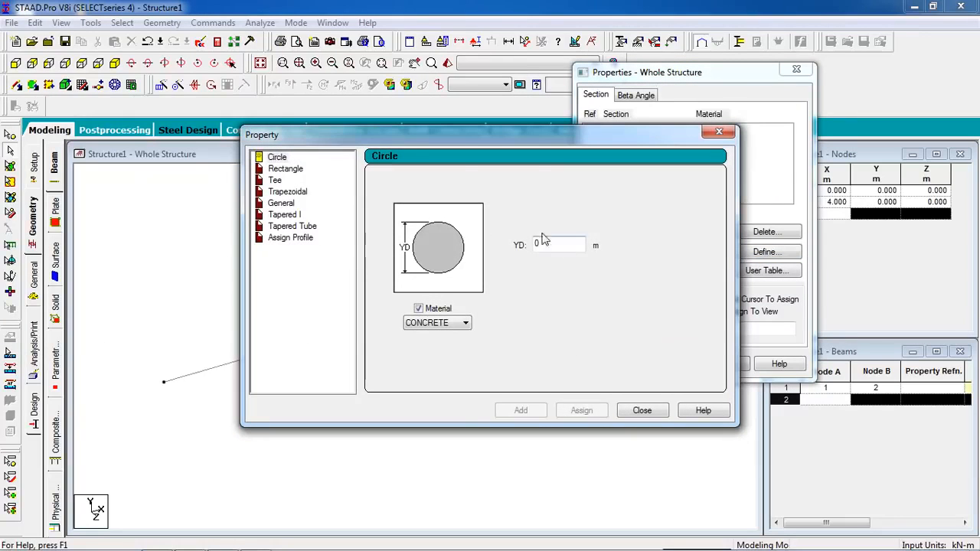
{"action": "left_click", "coordinate": [287, 169]}
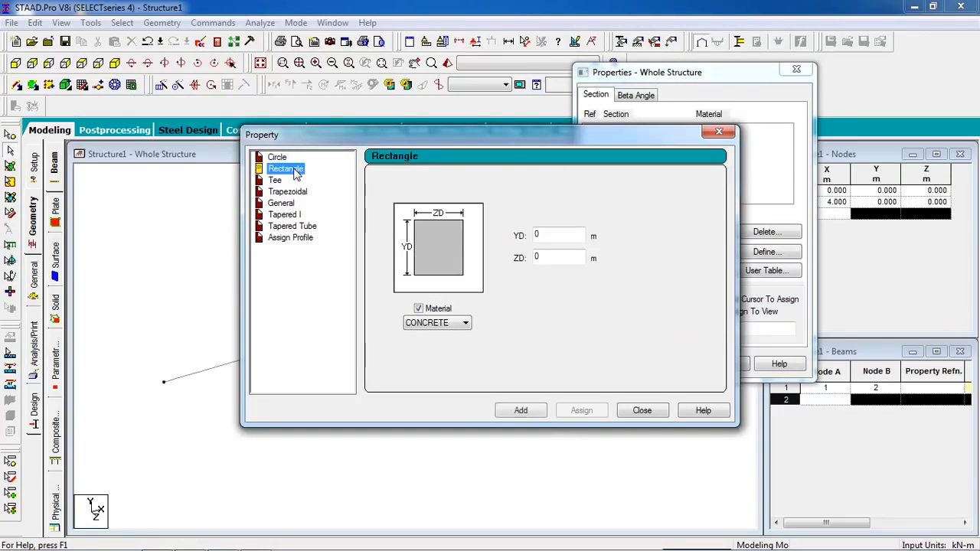
{"action": "left_click_drag", "start_coordinate": [451, 144], "coordinate": [522, 144]}
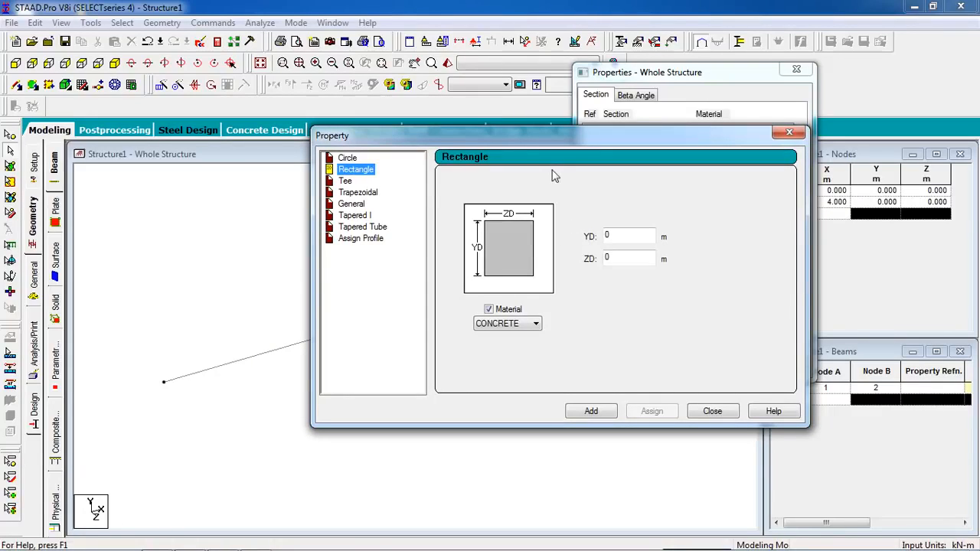
{"action": "left_click_drag", "start_coordinate": [542, 142], "coordinate": [591, 139]}
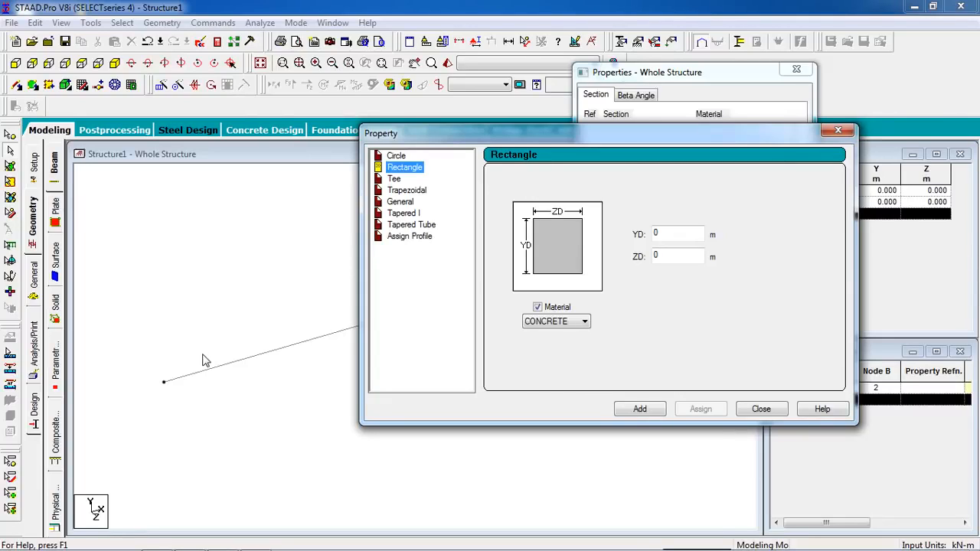
{"action": "double_click", "coordinate": [666, 242]}
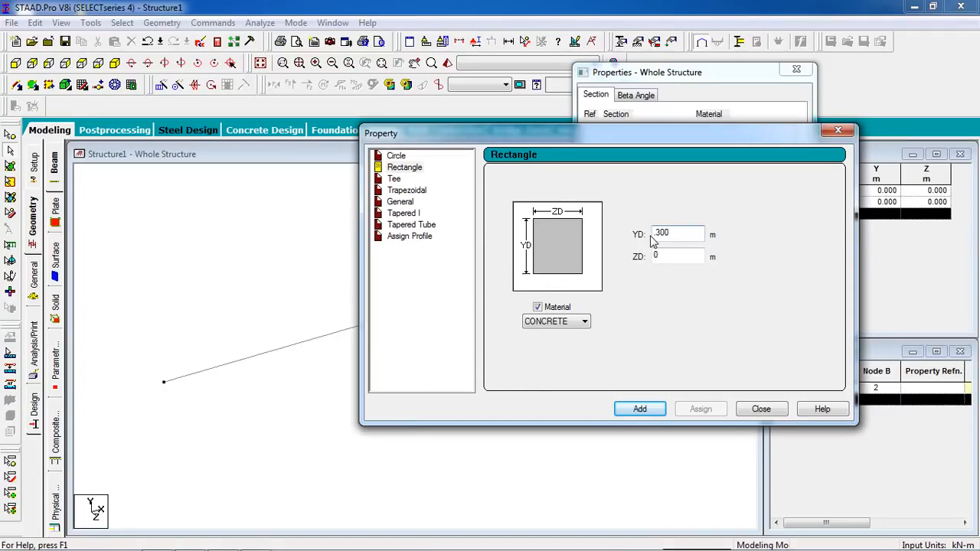
{"action": "key", "text": "Tab"}
{"action": "left_click", "coordinate": [640, 408]}
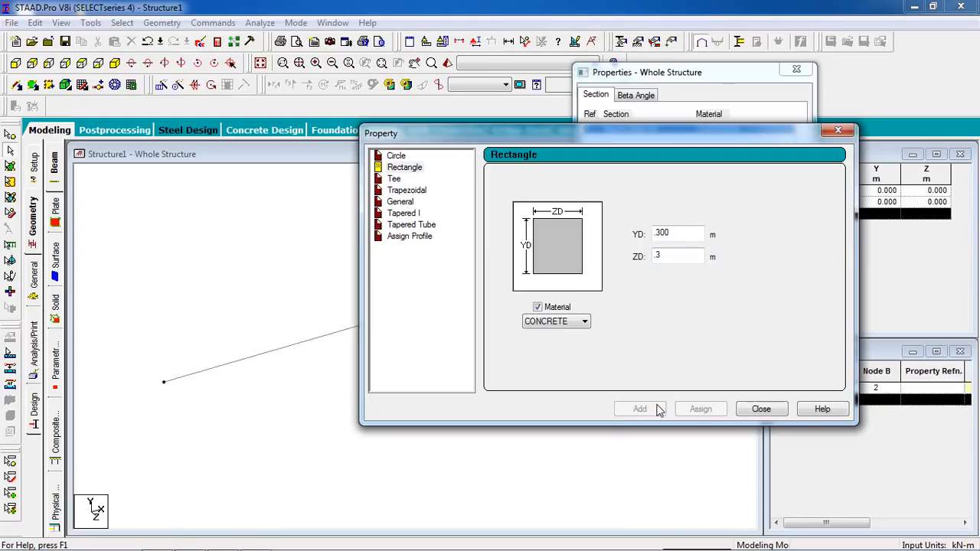
{"action": "left_click", "coordinate": [760, 412]}
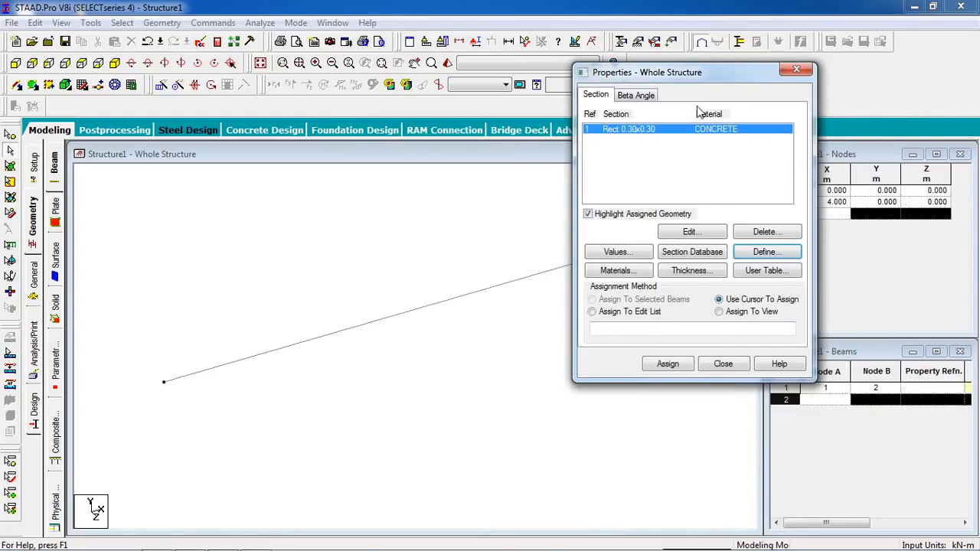
Assign the Rect 0.30x0.30 concrete section to the selected beam.
{"action": "left_click_drag", "start_coordinate": [695, 71], "coordinate": [779, 105]}
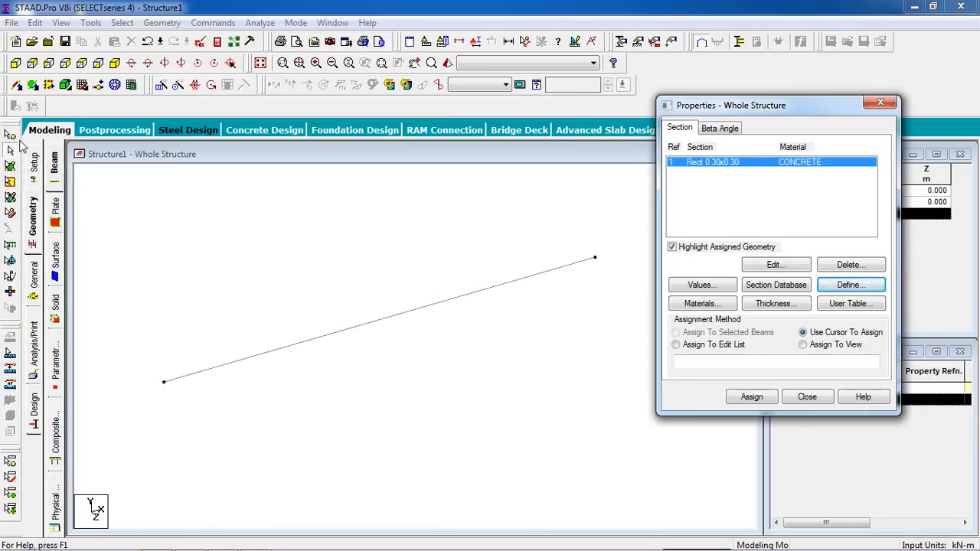
{"action": "left_click", "coordinate": [317, 339]}
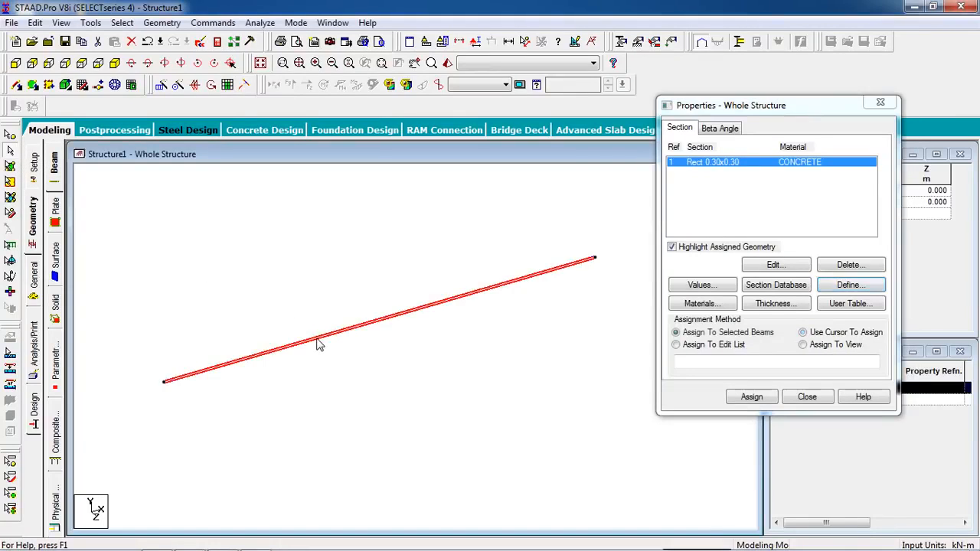
{"action": "left_click", "coordinate": [710, 337]}
{"action": "left_click", "coordinate": [752, 397]}
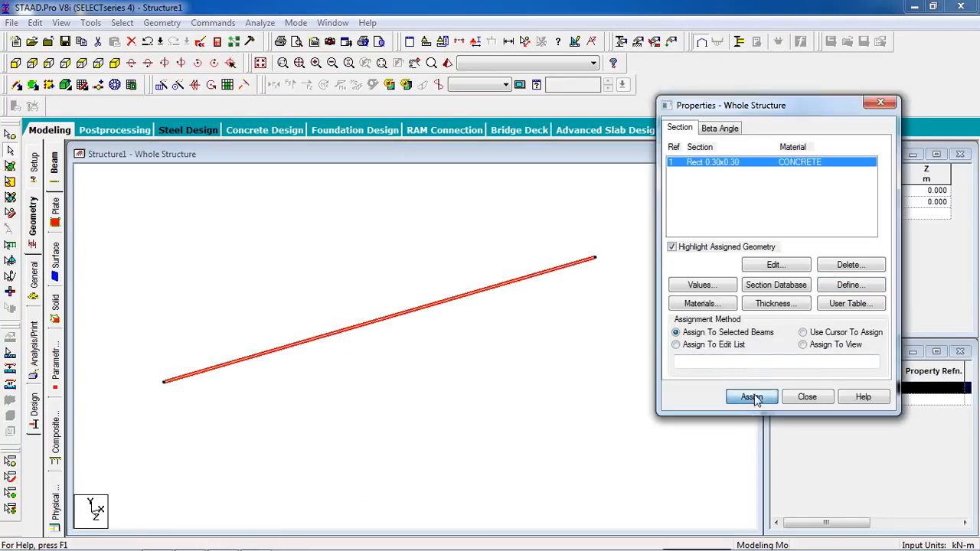
{"action": "left_click", "coordinate": [841, 294]}
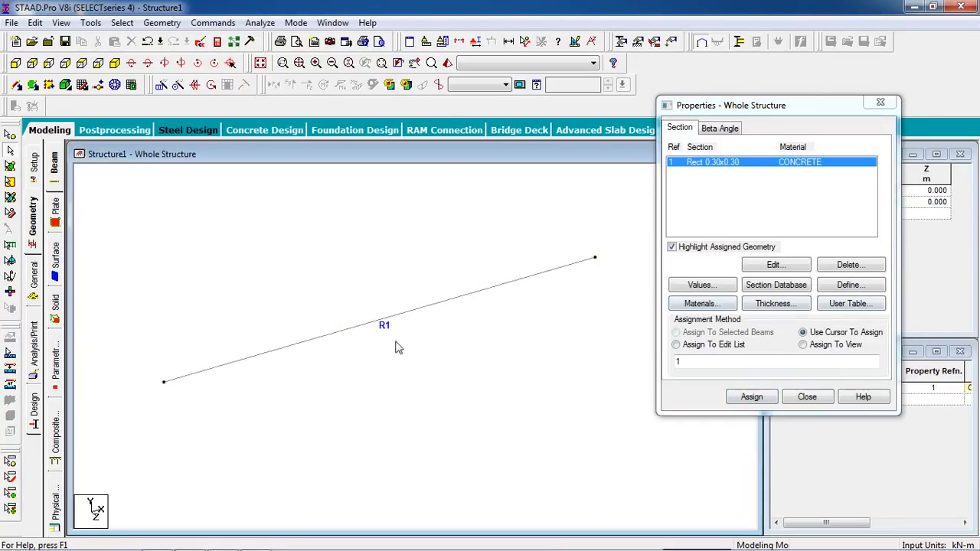
Inspect the beam in a 3D rendered view from another angle and close that view.
{"action": "left_click", "coordinate": [447, 63]}
{"action": "left_click_drag", "start_coordinate": [477, 382], "coordinate": [560, 268]}
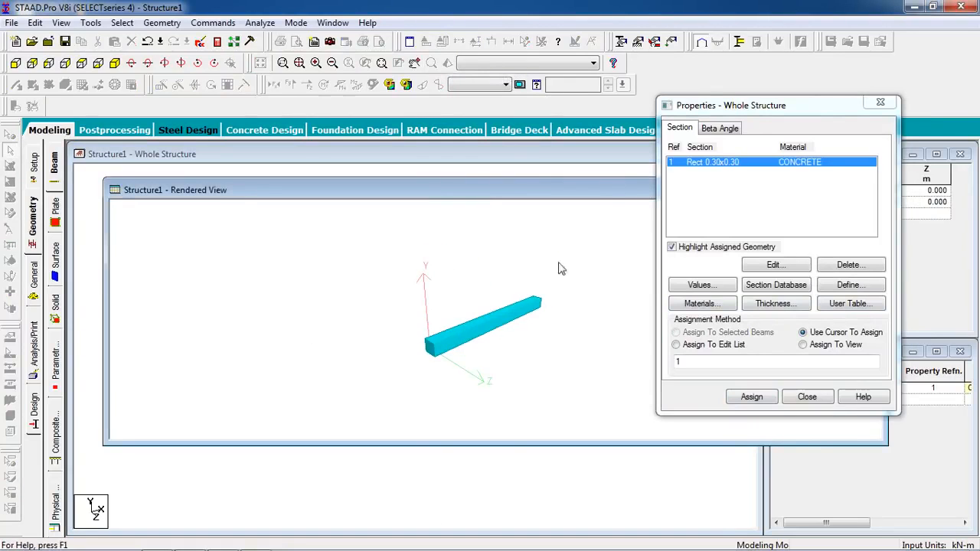
{"action": "left_click_drag", "start_coordinate": [431, 193], "coordinate": [394, 230]}
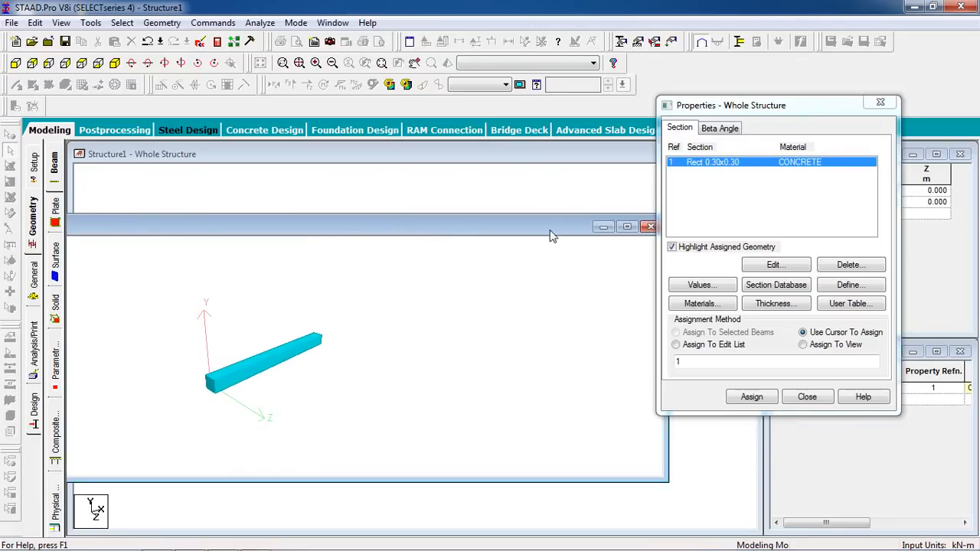
{"action": "left_click", "coordinate": [574, 227]}
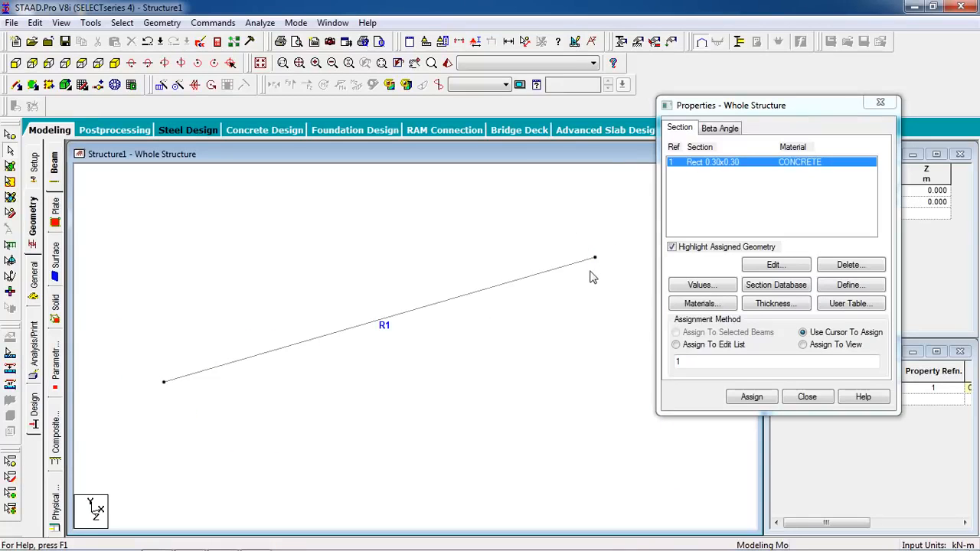
Create a fixed support definition with all force and moment restraints for the structure.
{"action": "middle_click_drag", "start_coordinate": [431, 332], "coordinate": [408, 323]}
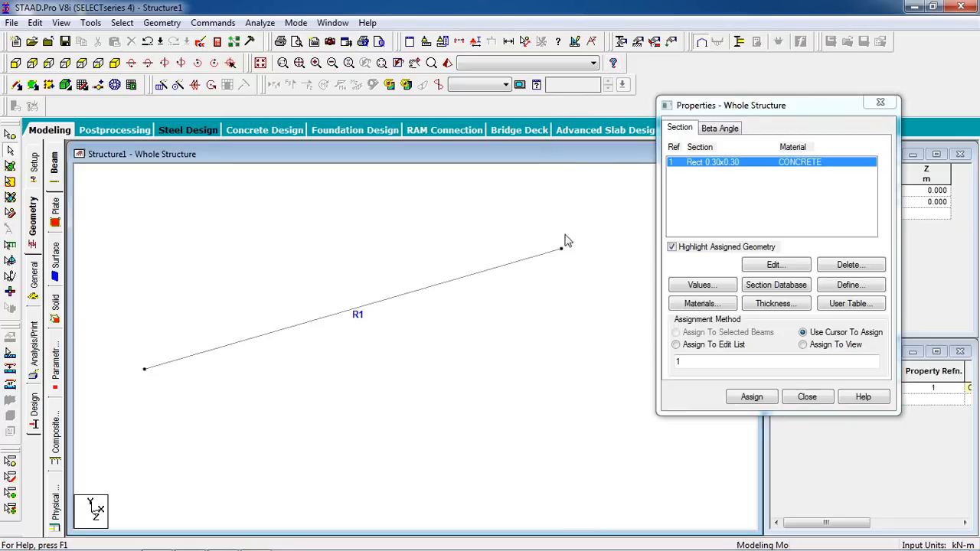
{"action": "left_click", "coordinate": [637, 41]}
{"action": "left_click_drag", "start_coordinate": [138, 38], "coordinate": [808, 54]}
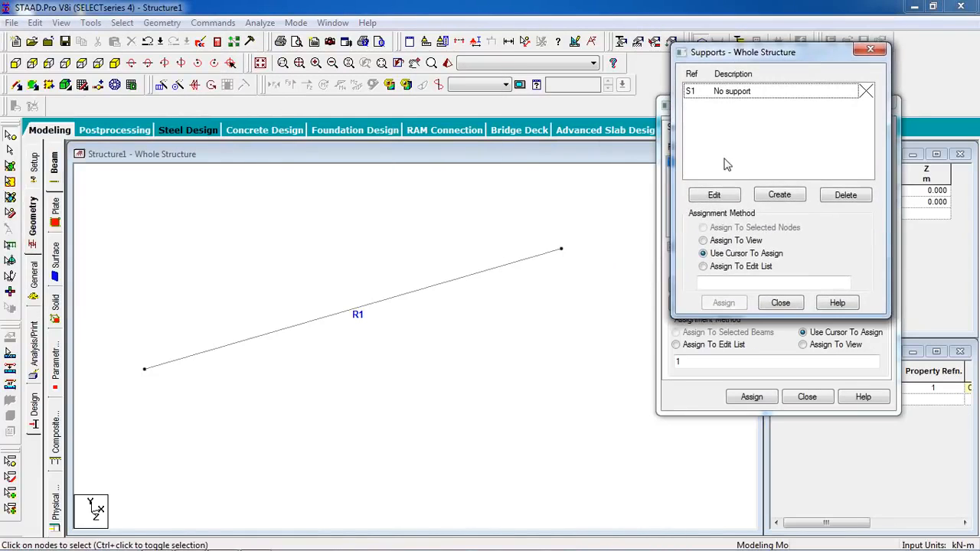
{"action": "left_click", "coordinate": [793, 198]}
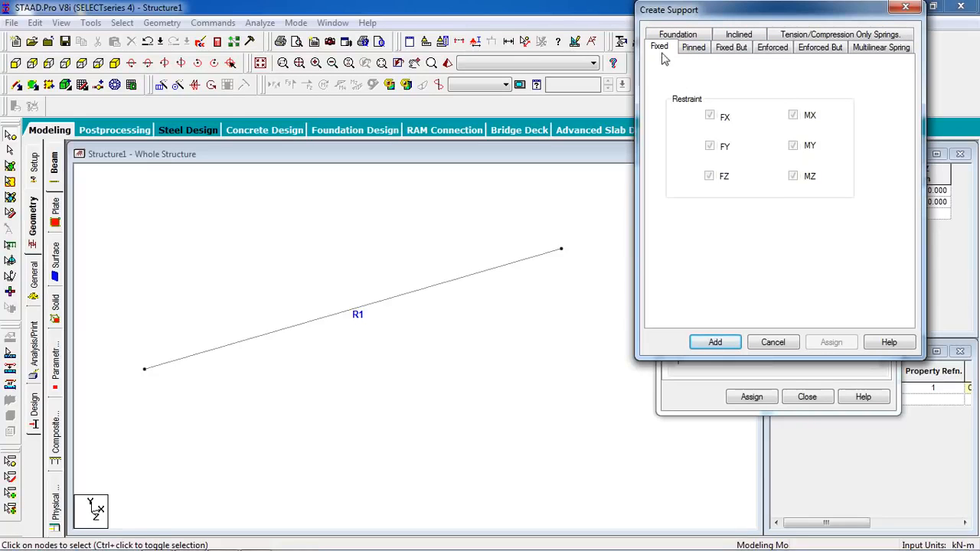
{"action": "left_click", "coordinate": [713, 343]}
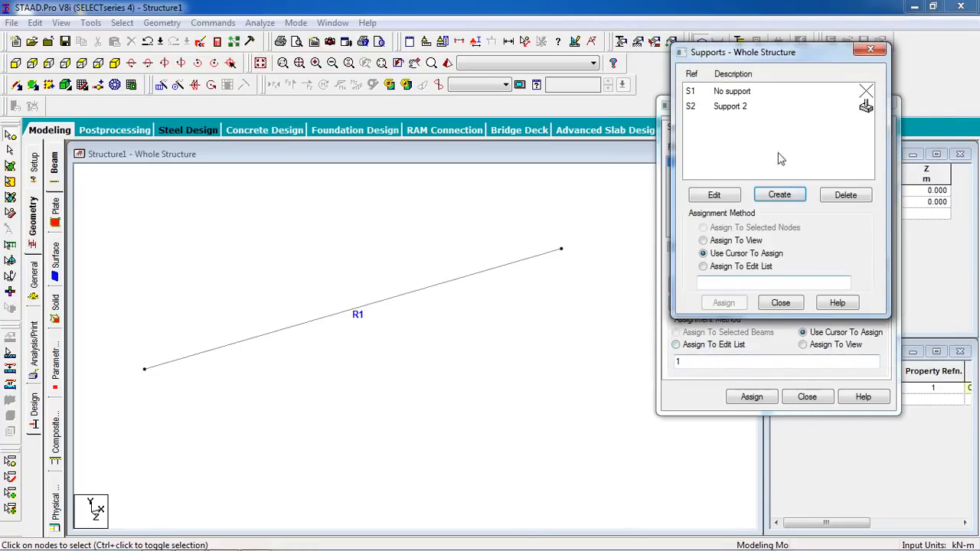
Assign the fixed support S2 to the two end nodes of the beam.
{"action": "left_click", "coordinate": [733, 110]}
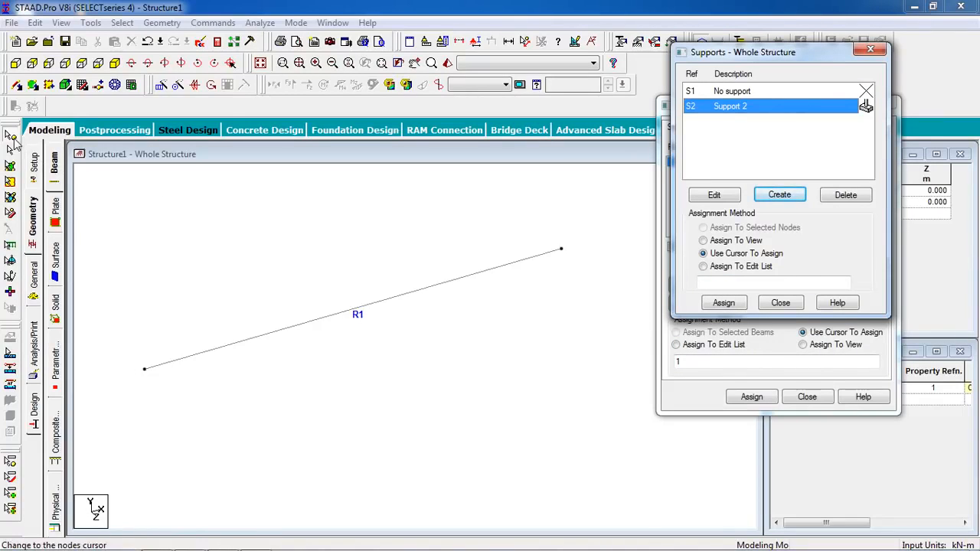
{"action": "left_click_drag", "start_coordinate": [628, 234], "coordinate": [123, 422]}
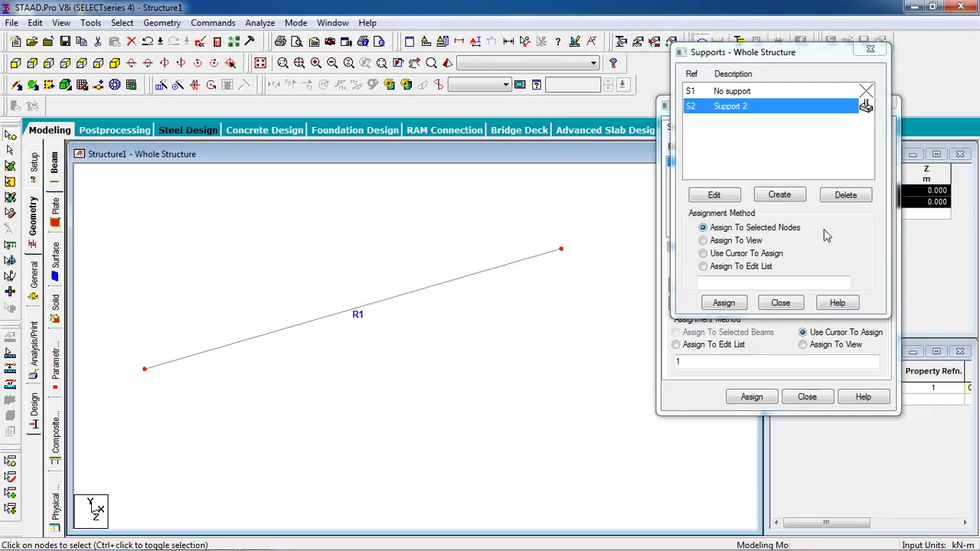
{"action": "left_click", "coordinate": [723, 302]}
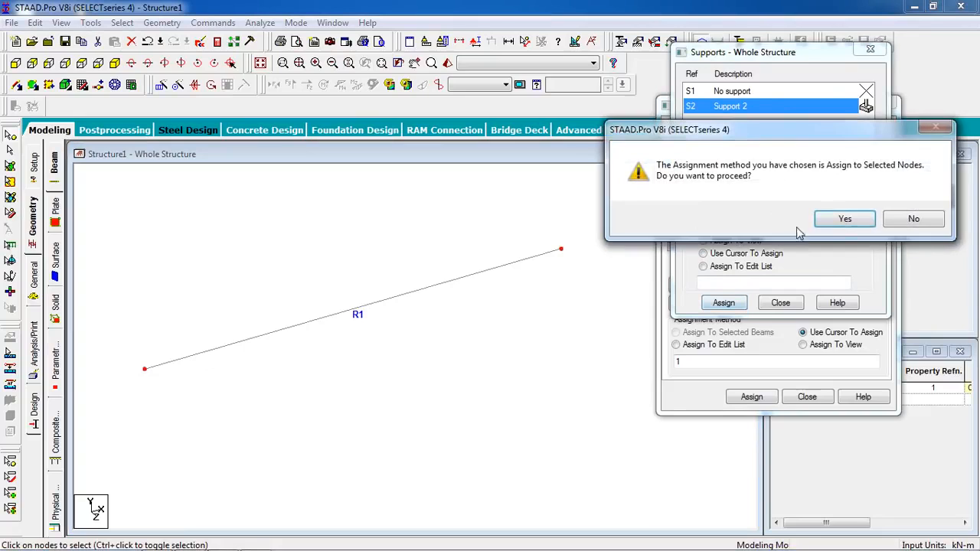
{"action": "left_click", "coordinate": [842, 217]}
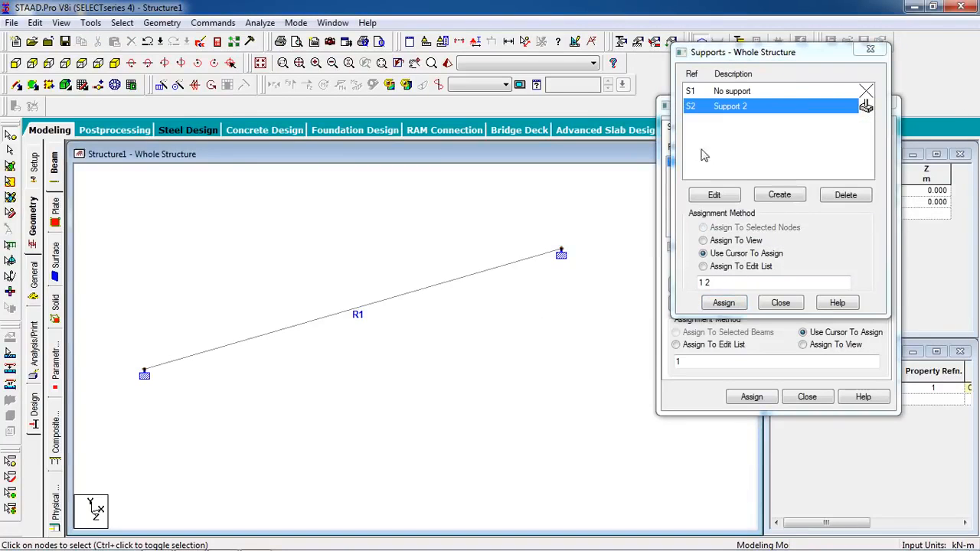
{"action": "left_click_drag", "start_coordinate": [750, 54], "coordinate": [764, 154]}
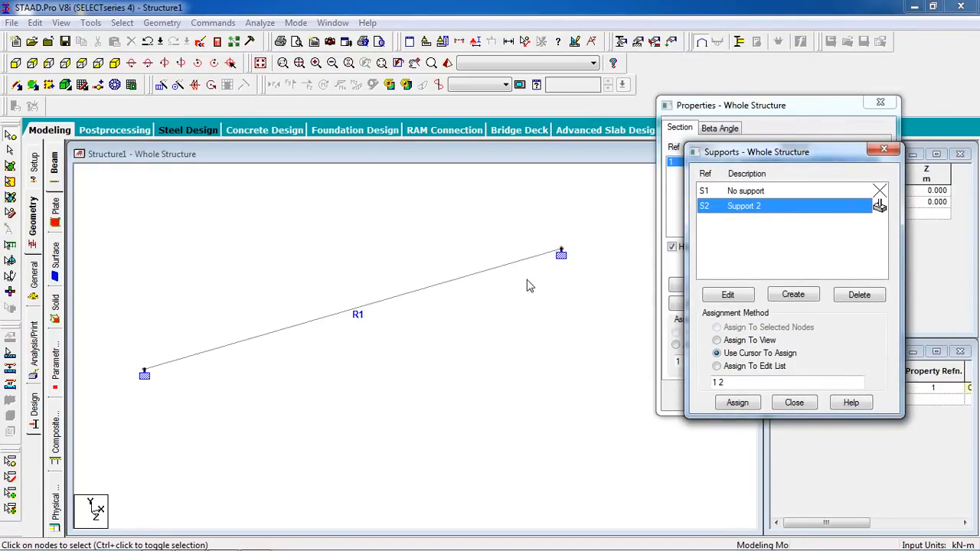
Create primary load case 1 with loading type Dead and the title "dead".
{"action": "left_click", "coordinate": [671, 43]}
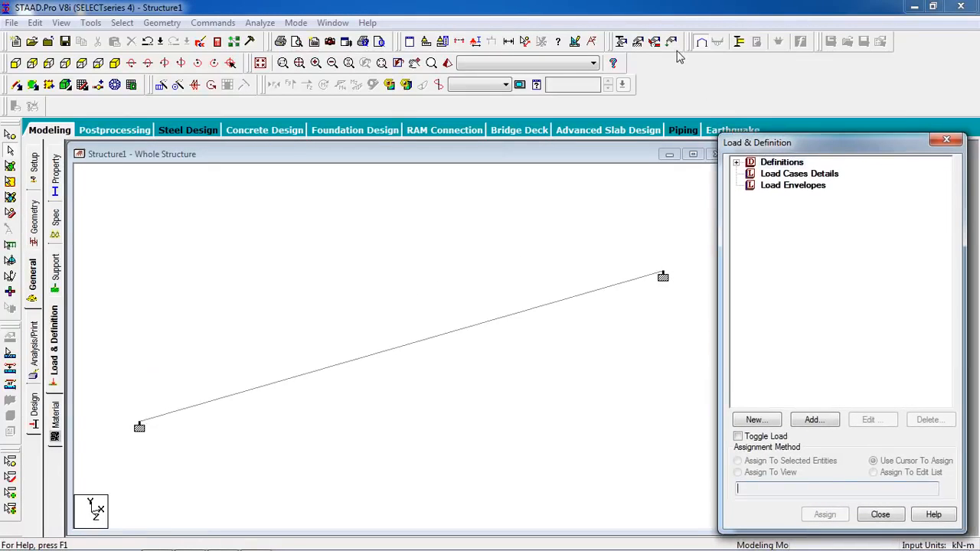
{"action": "left_click", "coordinate": [790, 175]}
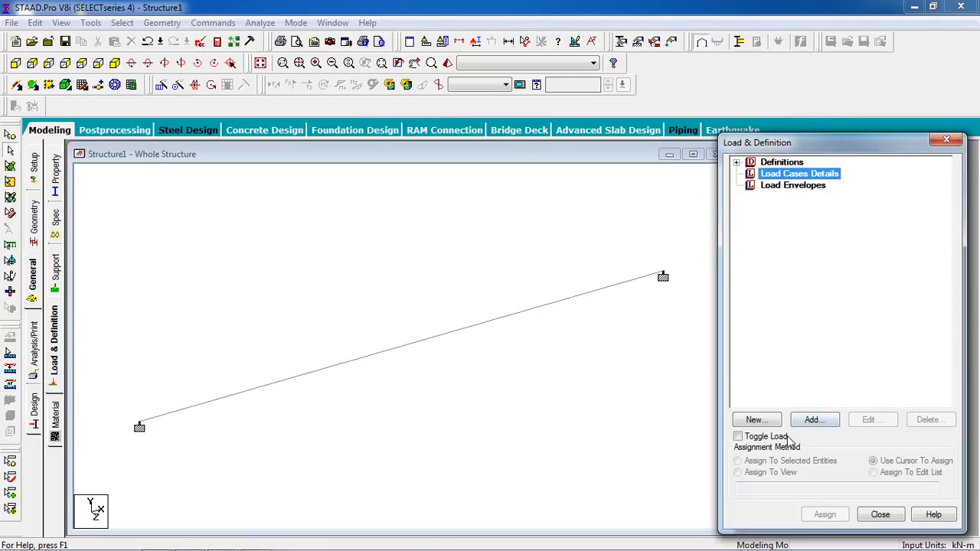
{"action": "left_click", "coordinate": [813, 419]}
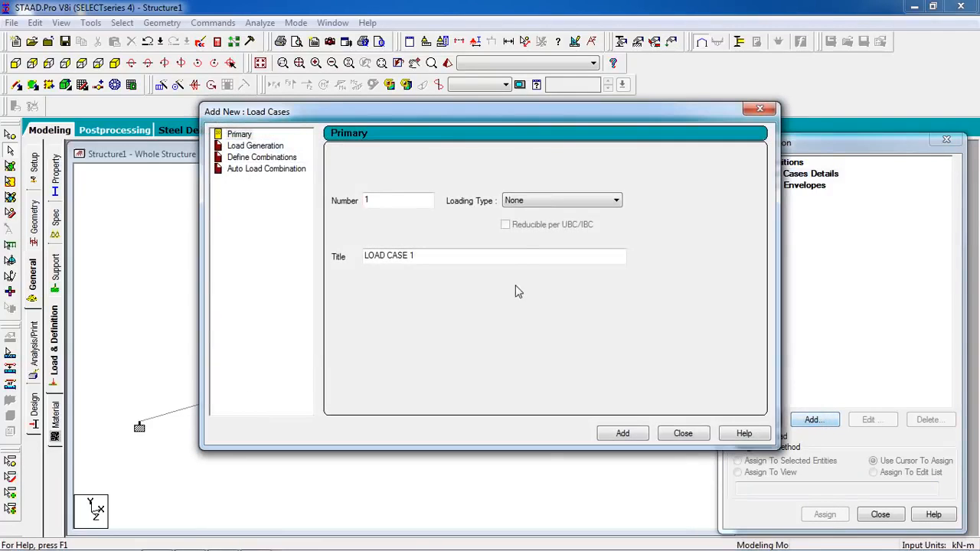
{"action": "left_click", "coordinate": [584, 200]}
{"action": "left_click", "coordinate": [587, 217]}
{"action": "double_click", "coordinate": [565, 259]}
{"action": "left_click_drag", "start_coordinate": [565, 261], "coordinate": [298, 258]}
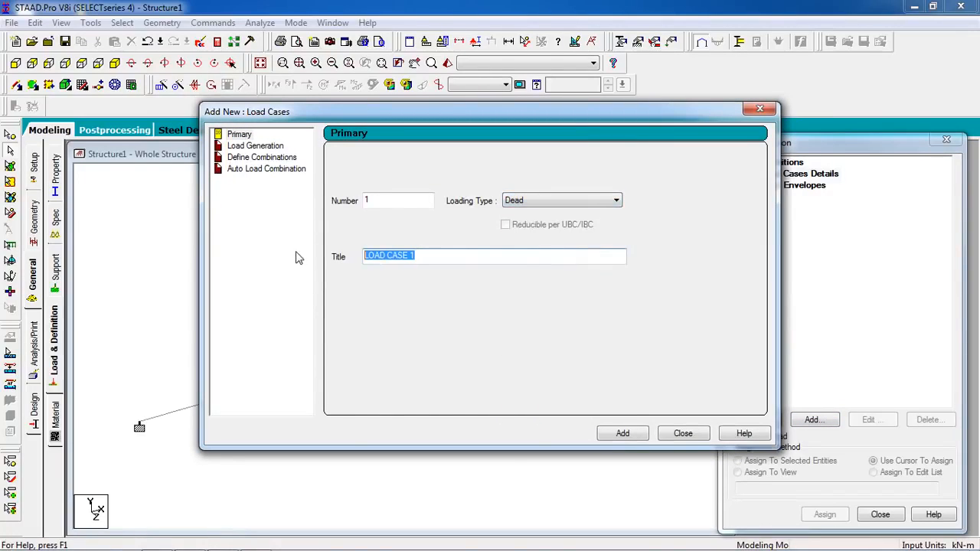
{"action": "type", "text": "de"}
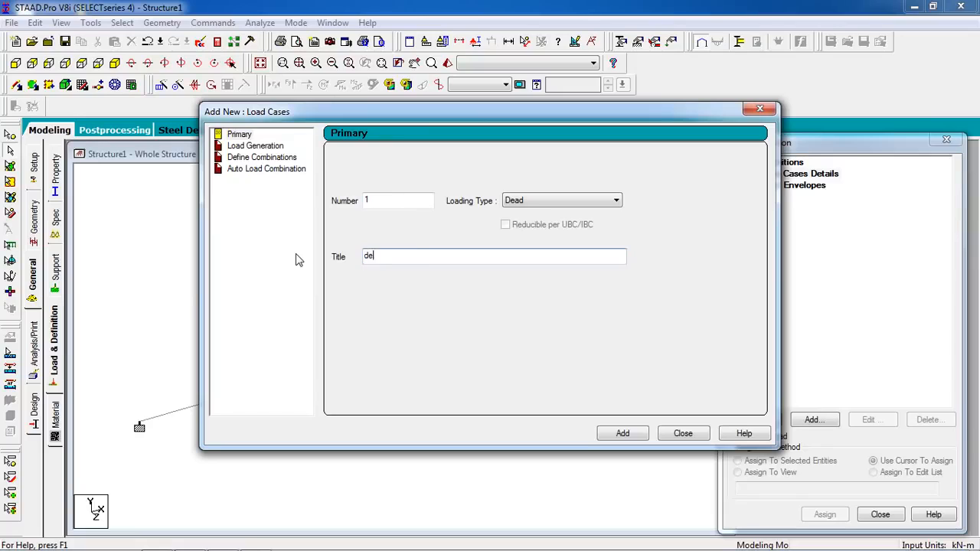
{"action": "type", "text": "ad"}
{"action": "left_click", "coordinate": [621, 433]}
{"action": "left_click", "coordinate": [682, 434]}
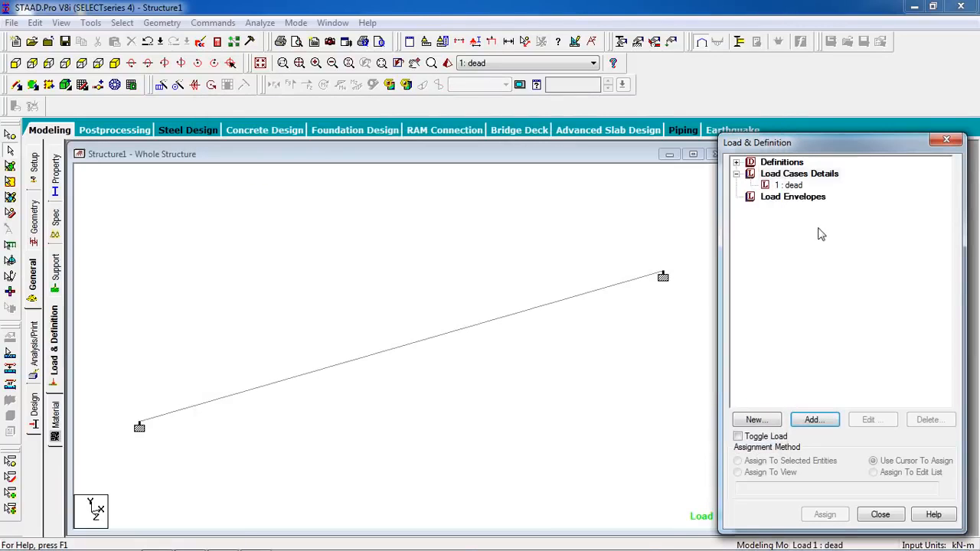
Add a selfweight load in the Y direction with factor -1 to the dead load case.
{"action": "left_click", "coordinate": [792, 185]}
{"action": "left_click", "coordinate": [822, 429]}
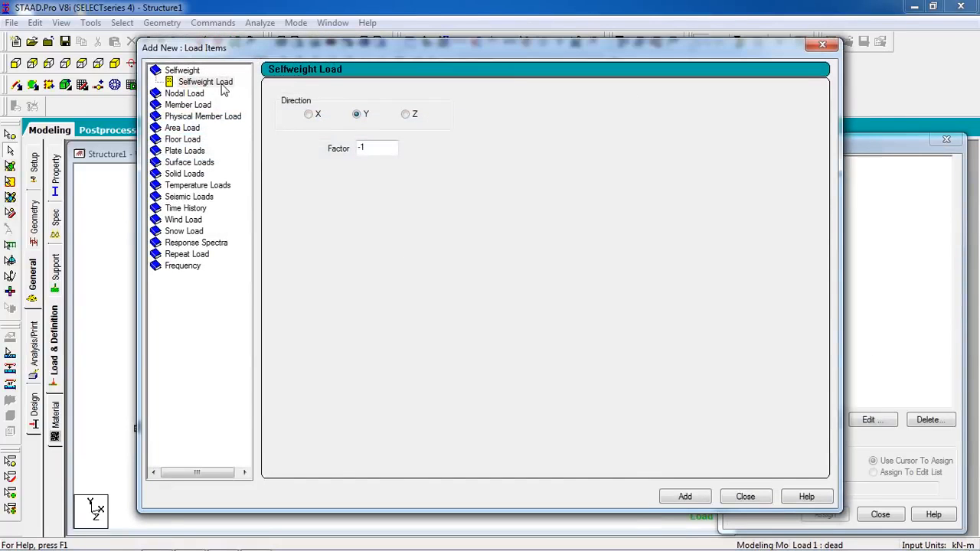
{"action": "left_click", "coordinate": [222, 84]}
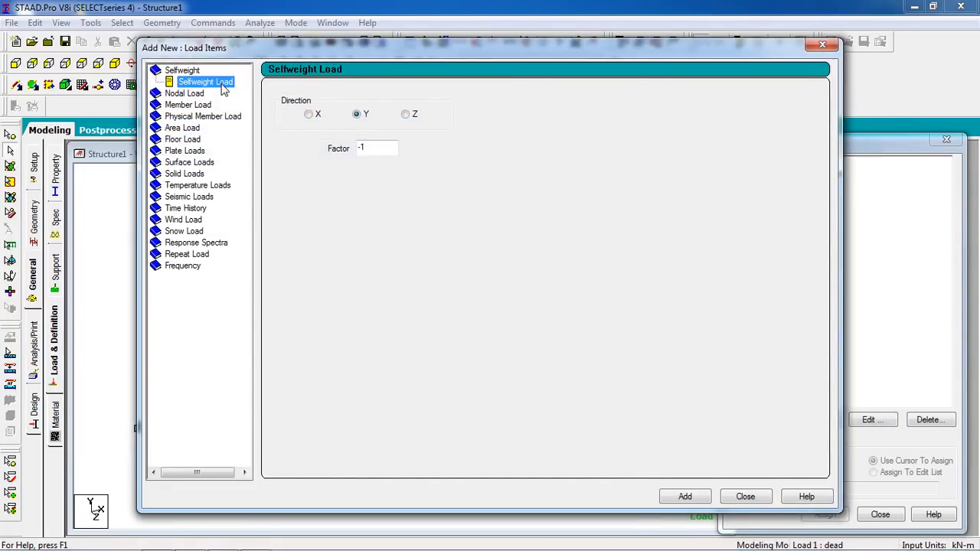
{"action": "left_click", "coordinate": [701, 502]}
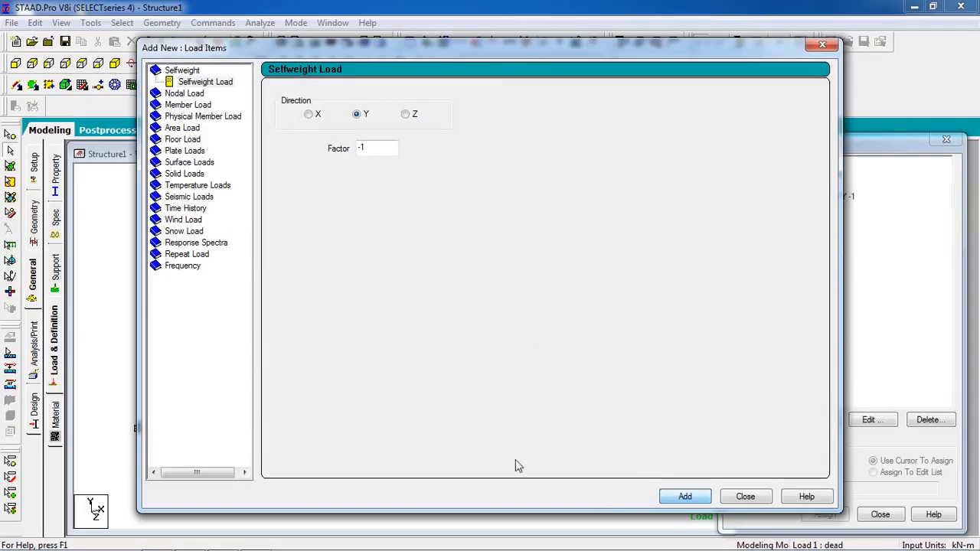
Add a uniform member force of -16.5 kN/m in the GY direction to the dead load case.
{"action": "left_click", "coordinate": [182, 106]}
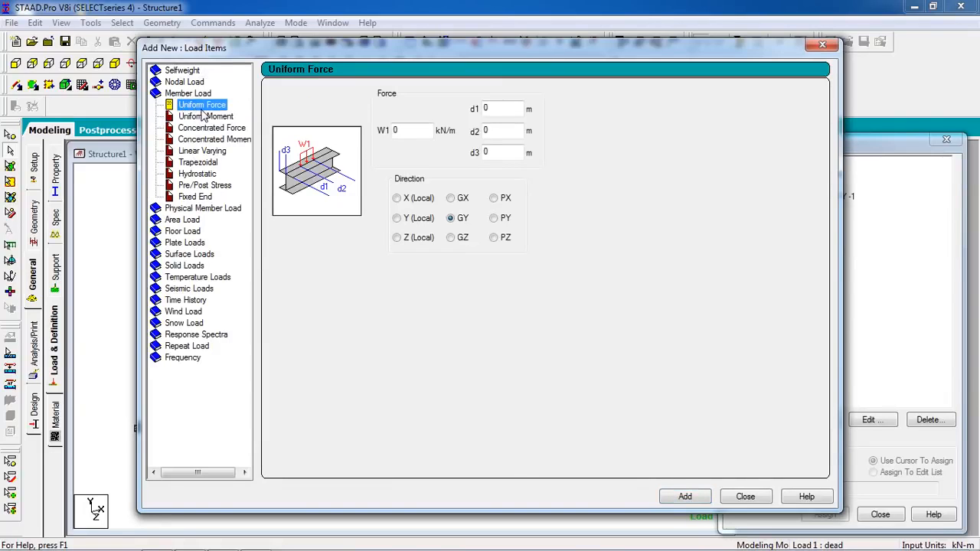
{"action": "double_click", "coordinate": [409, 138]}
{"action": "left_click_drag", "start_coordinate": [414, 53], "coordinate": [531, 62]}
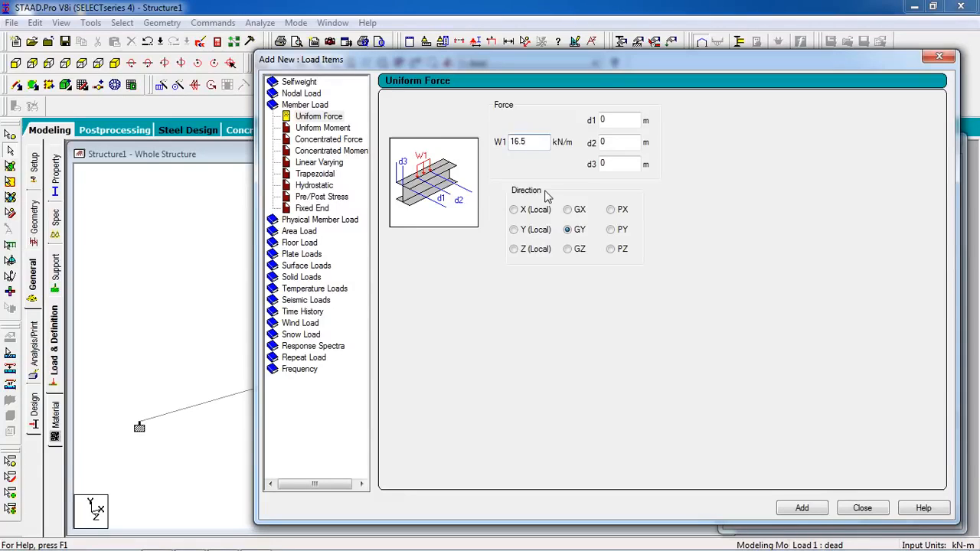
{"action": "type", "text": "-"}
{"action": "left_click", "coordinate": [810, 508]}
{"action": "left_click", "coordinate": [852, 509]}
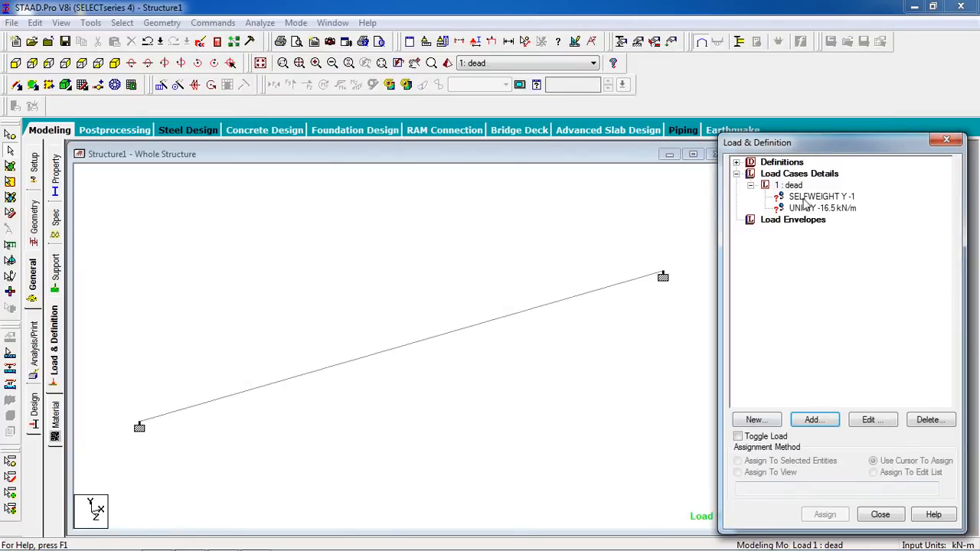
Assign the selfweight load to the whole structure in view.
{"action": "left_click", "coordinate": [805, 199]}
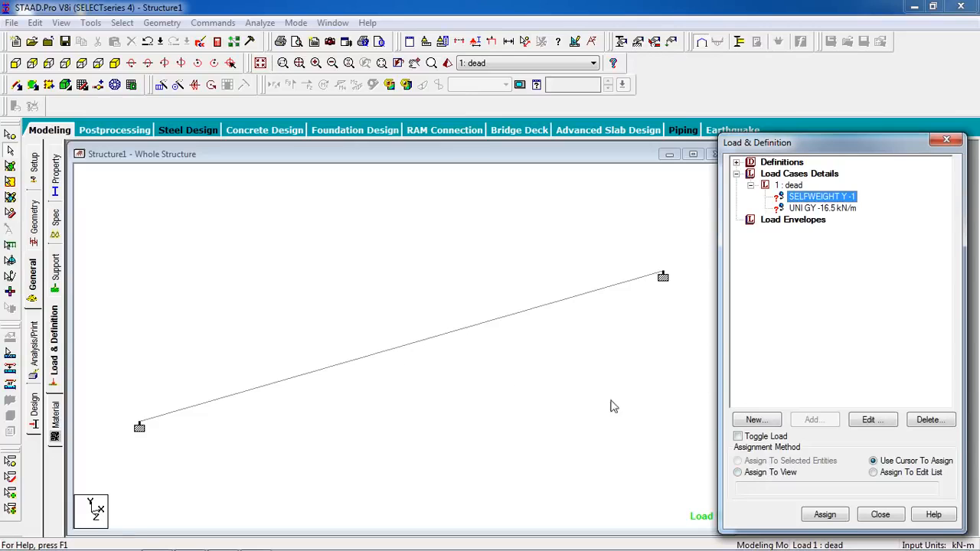
{"action": "left_click", "coordinate": [769, 473]}
{"action": "left_click", "coordinate": [826, 515]}
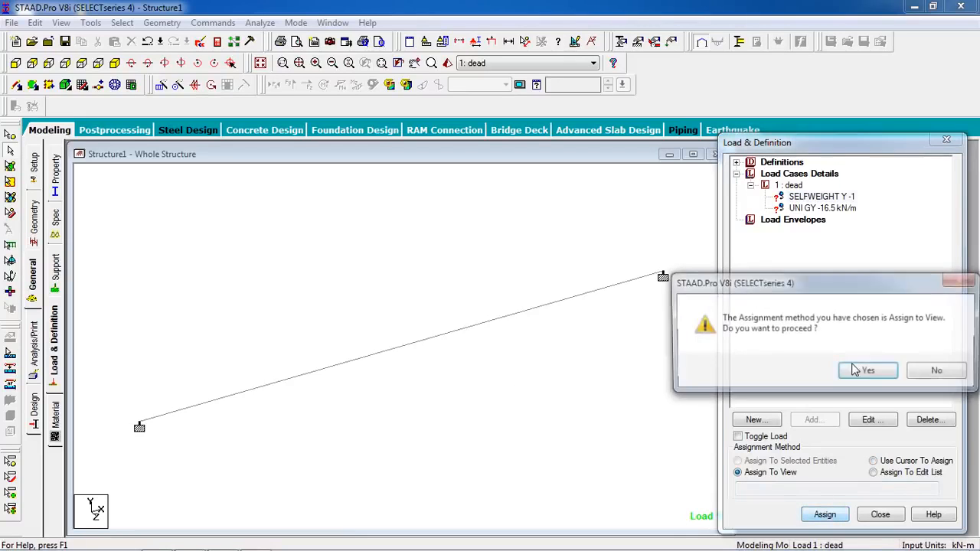
{"action": "left_click", "coordinate": [856, 370]}
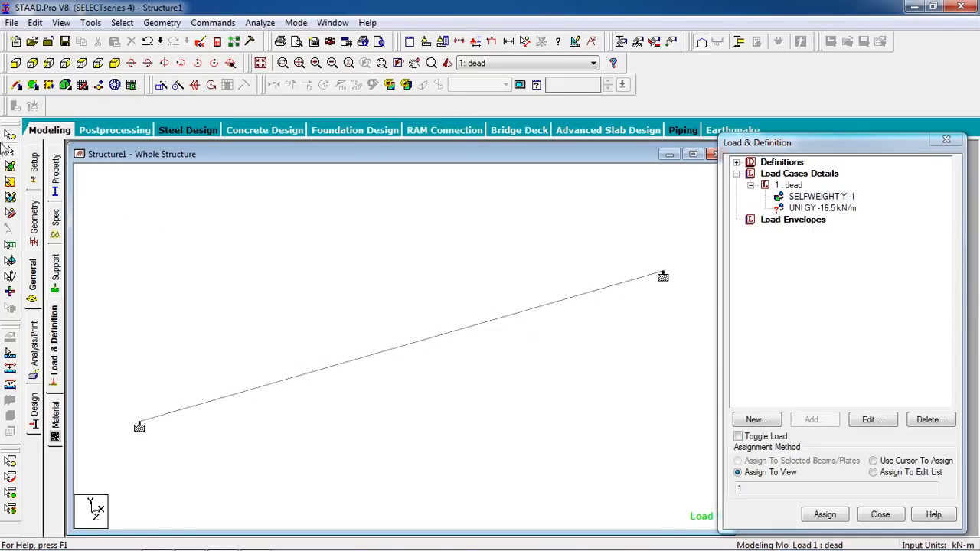
Assign the uniform -16.5 kN/m load to the selected beam and adjust the load display so its arrows fit the view.
{"action": "left_click", "coordinate": [382, 358]}
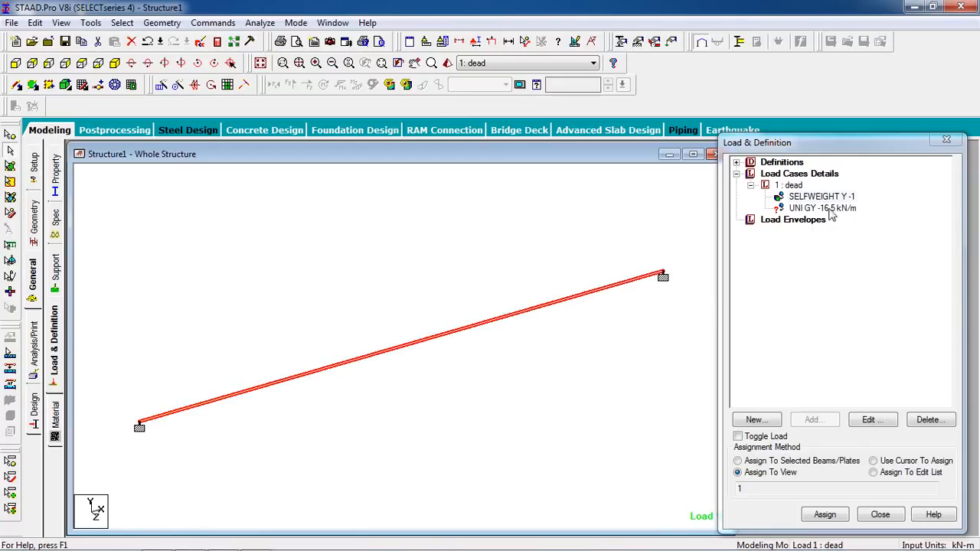
{"action": "left_click", "coordinate": [831, 209]}
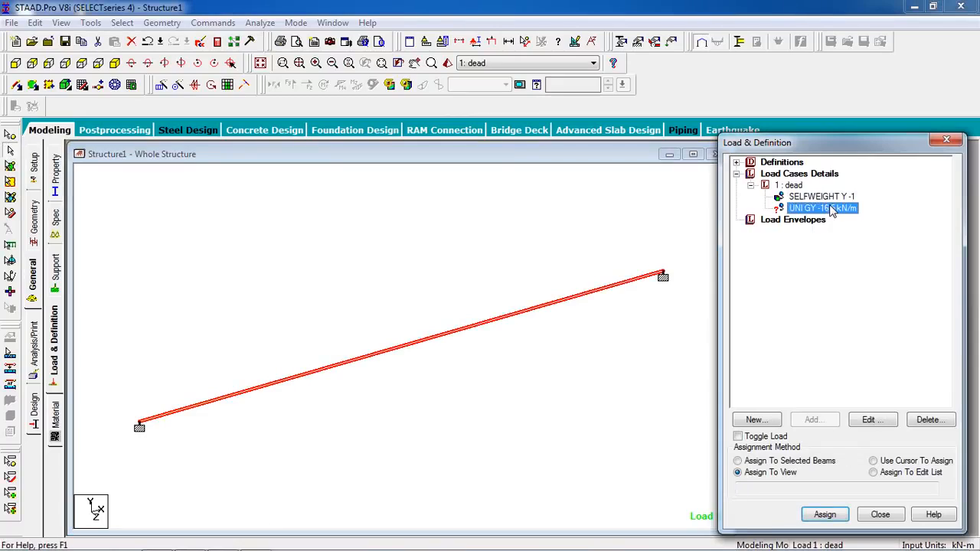
{"action": "left_click", "coordinate": [773, 463]}
{"action": "left_click", "coordinate": [824, 515]}
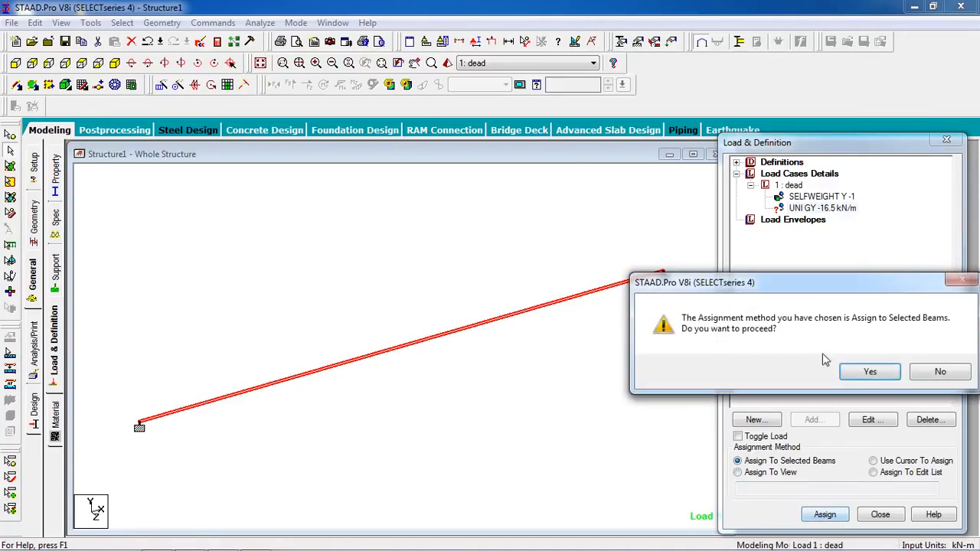
{"action": "left_click", "coordinate": [857, 377]}
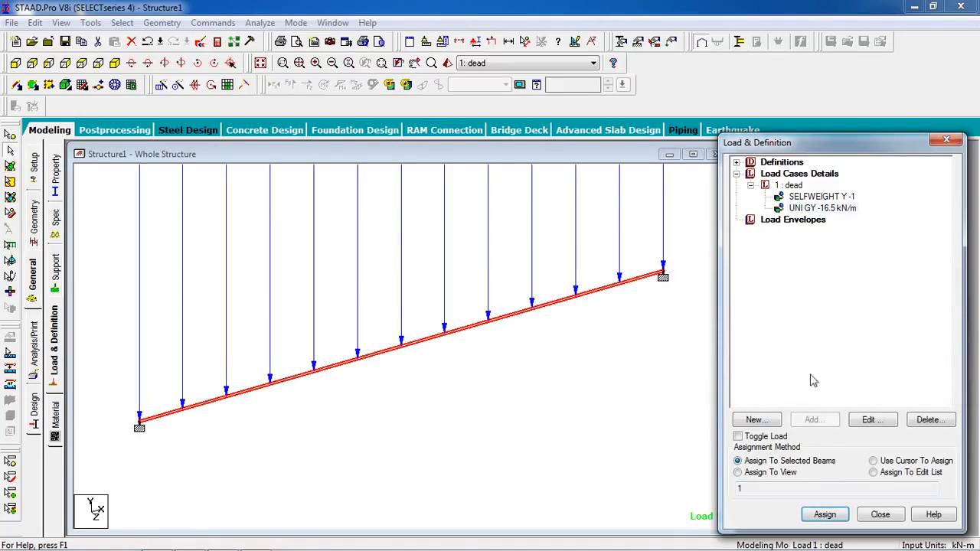
{"action": "left_click", "coordinate": [492, 42]}
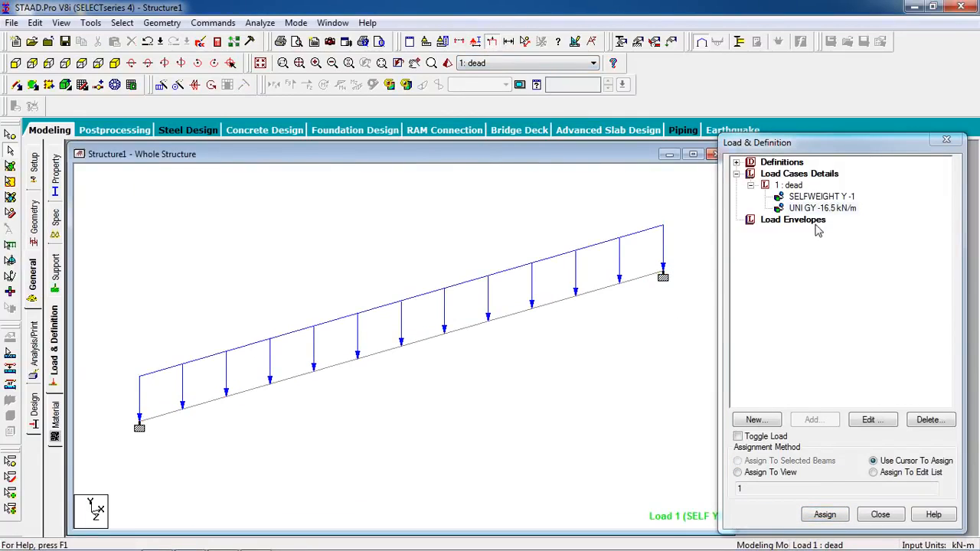
Add a Perform Analysis command with the No Print option.
{"action": "left_click", "coordinate": [216, 24]}
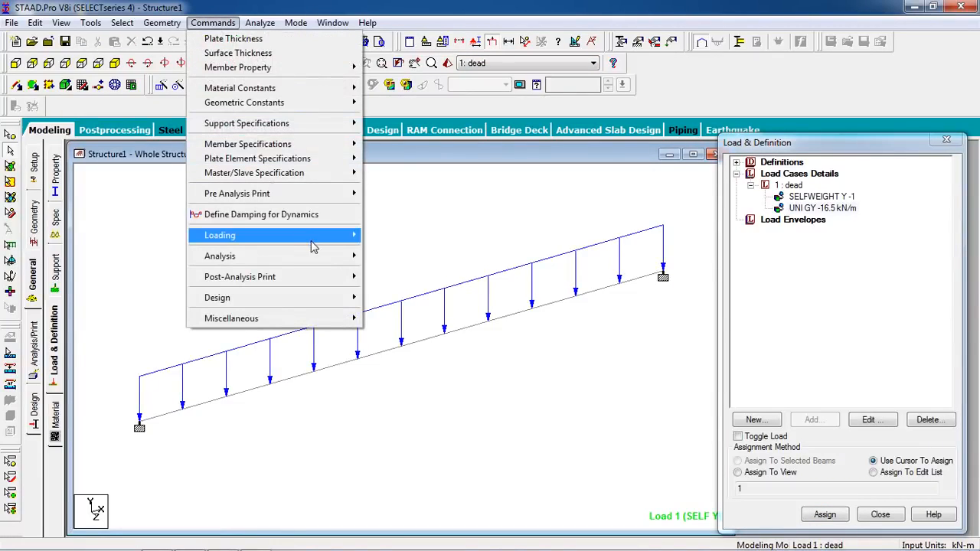
{"action": "mouse_move", "coordinate": [322, 262]}
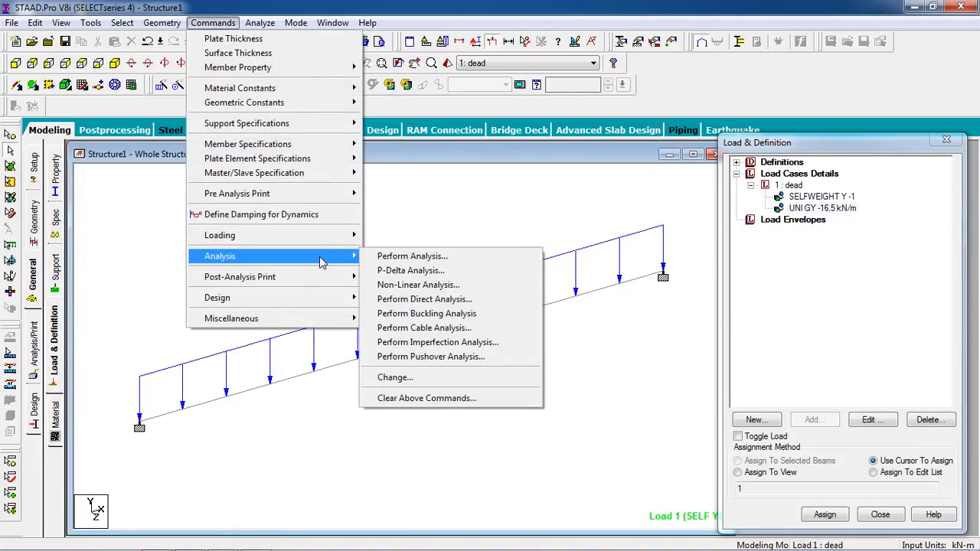
{"action": "left_click", "coordinate": [383, 257]}
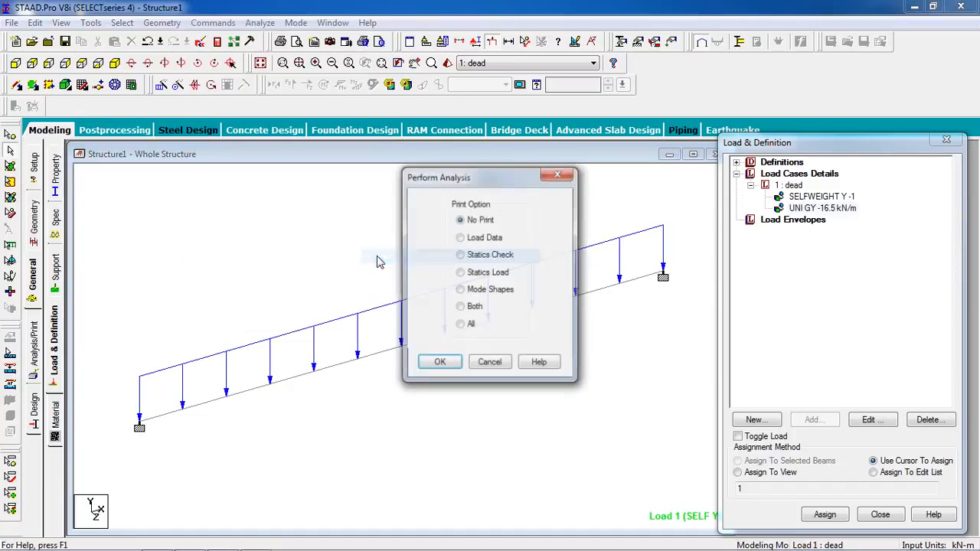
{"action": "left_click", "coordinate": [440, 363]}
Run the structural analysis, saving the model when asked, and stay in modeling mode after it finishes.
{"action": "left_click", "coordinate": [256, 23]}
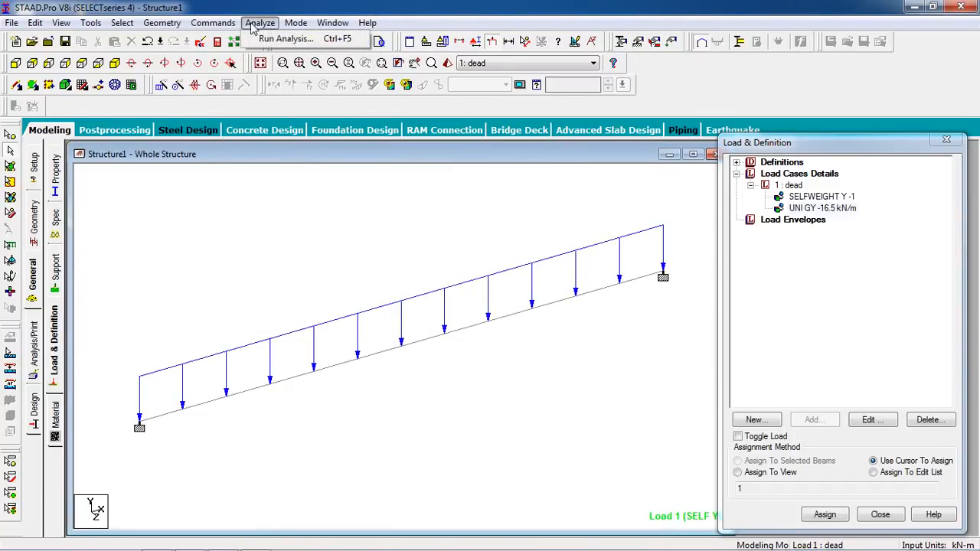
{"action": "left_click", "coordinate": [260, 38]}
{"action": "left_click", "coordinate": [395, 303]}
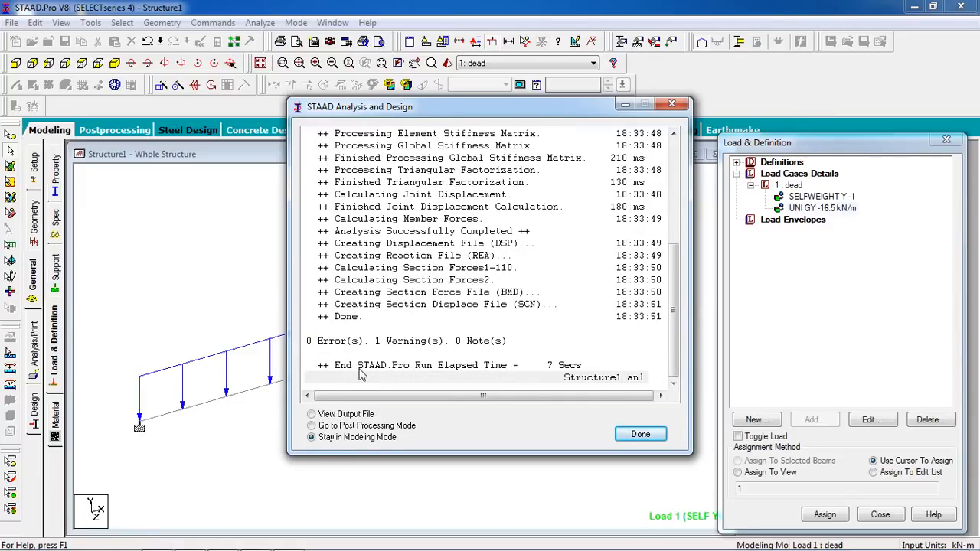
{"action": "left_click", "coordinate": [640, 434]}
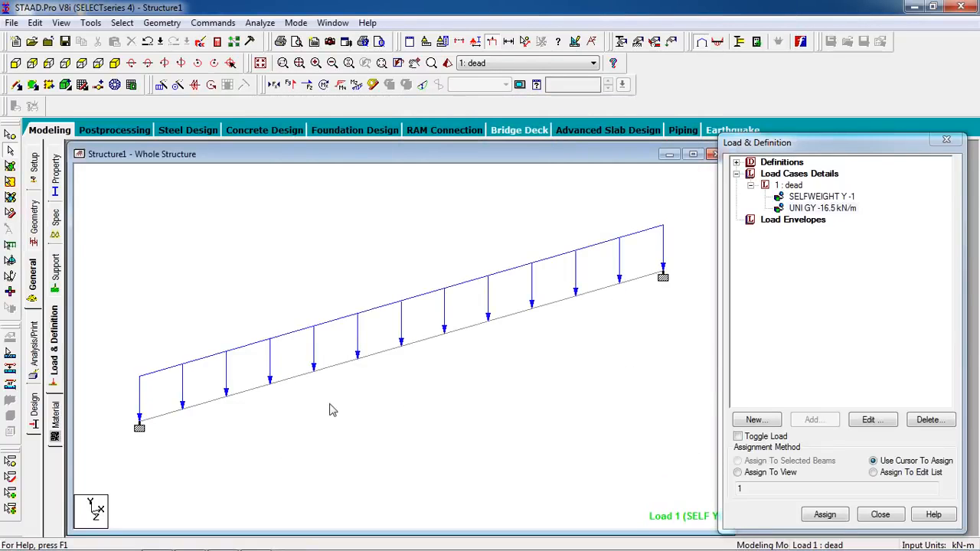
Open the concrete design settings and set the current design code to IS456.
{"action": "left_click", "coordinate": [31, 420]}
{"action": "left_click", "coordinate": [54, 230]}
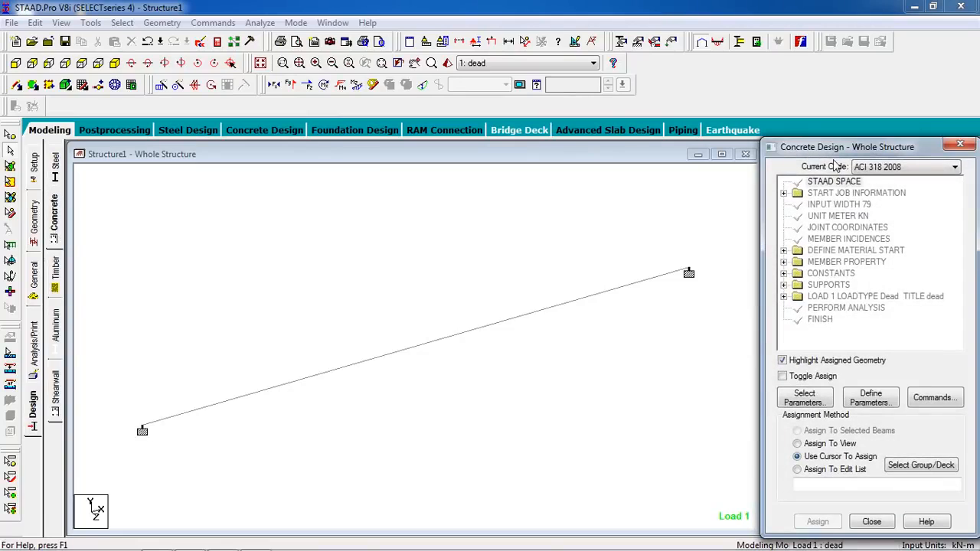
{"action": "left_click", "coordinate": [881, 167]}
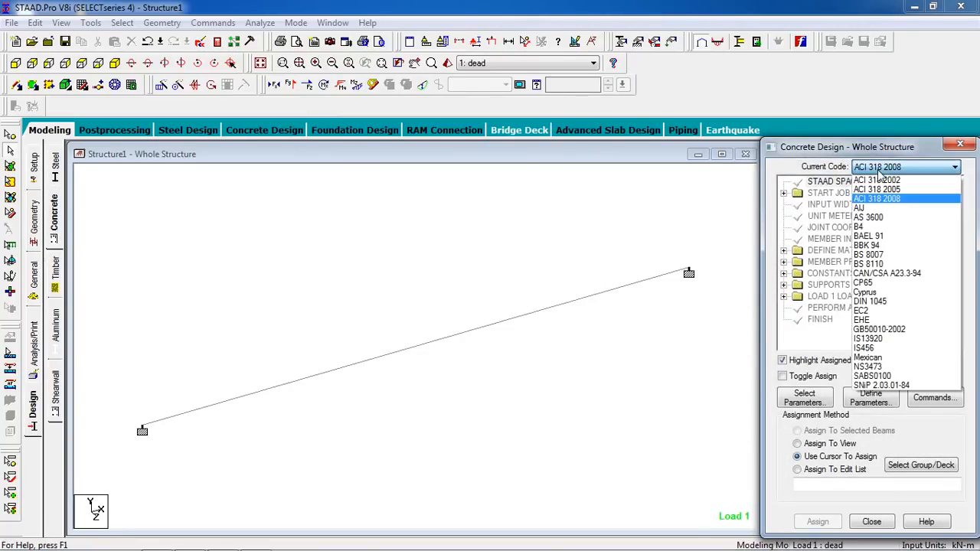
{"action": "left_click", "coordinate": [903, 351]}
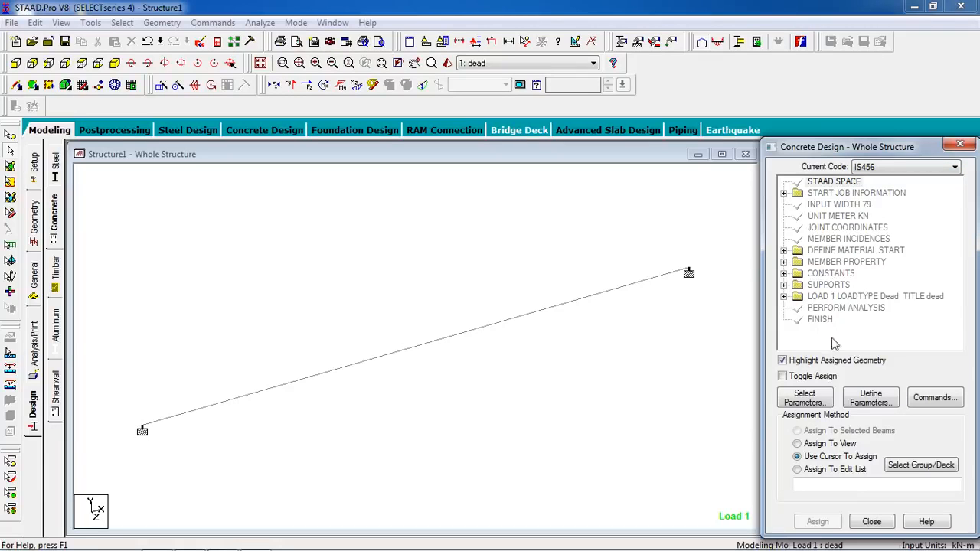
Limit the selected design parameters to Clear, Fc and Fymain, removing all others from the selection.
{"action": "left_click", "coordinate": [819, 400]}
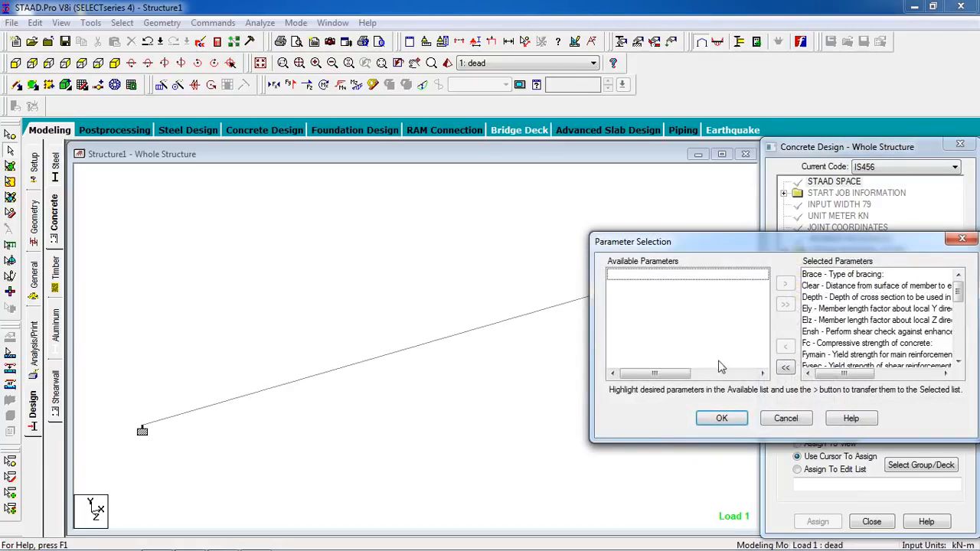
{"action": "left_click", "coordinate": [785, 368]}
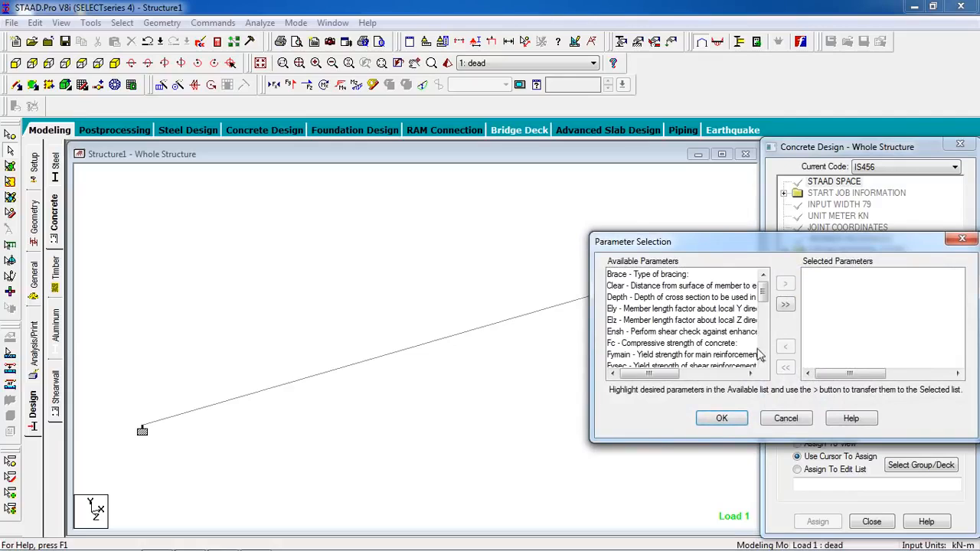
{"action": "double_click", "coordinate": [699, 288]}
{"action": "left_click", "coordinate": [696, 334]}
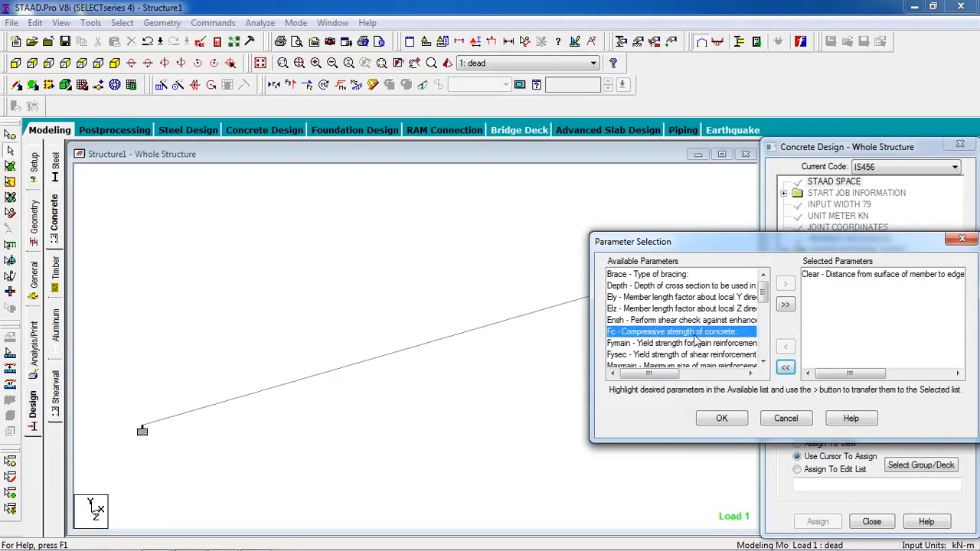
{"action": "double_click", "coordinate": [696, 335]}
{"action": "double_click", "coordinate": [694, 334]}
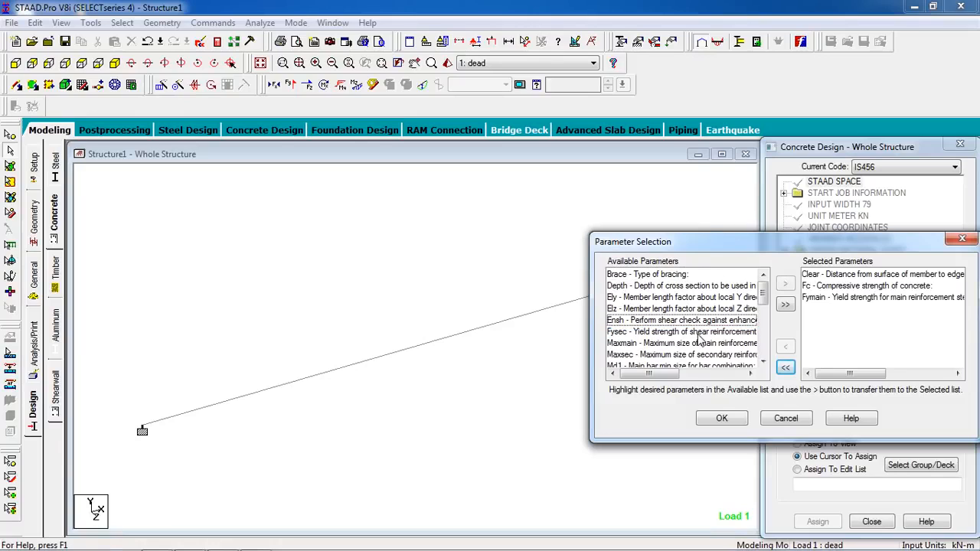
{"action": "left_click", "coordinate": [721, 418]}
Define the CLEAR parameter with a cover distance of 0.025 m and add it to the concrete design.
{"action": "left_click", "coordinate": [869, 400]}
{"action": "left_click", "coordinate": [545, 240]}
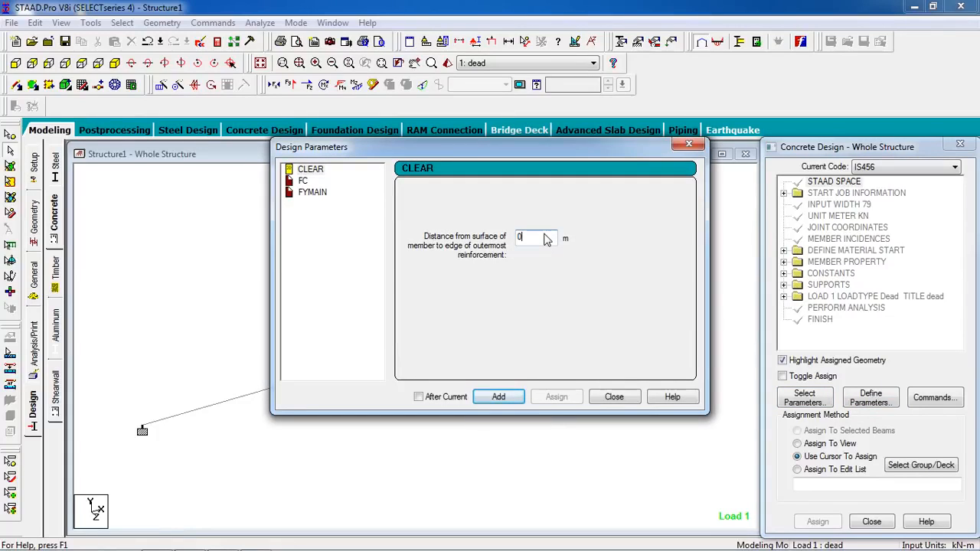
{"action": "type", "text": "00000000"}
{"action": "key", "text": "BackSpace"}
{"action": "key", "text": "BackSpace"}
{"action": "key", "text": "BackSpace"}
{"action": "key", "text": "BackSpace"}
{"action": "key", "text": "BackSpace"}
{"action": "key", "text": "BackSpace"}
{"action": "key", "text": "BackSpace"}
{"action": "key", "text": "BackSpace"}
{"action": "key", "text": "BackSpace"}
{"action": "key", "text": "BackSpace"}
{"action": "key", "text": "BackSpace"}
{"action": "type", "text": ".025"}
{"action": "key", "text": "Return"}
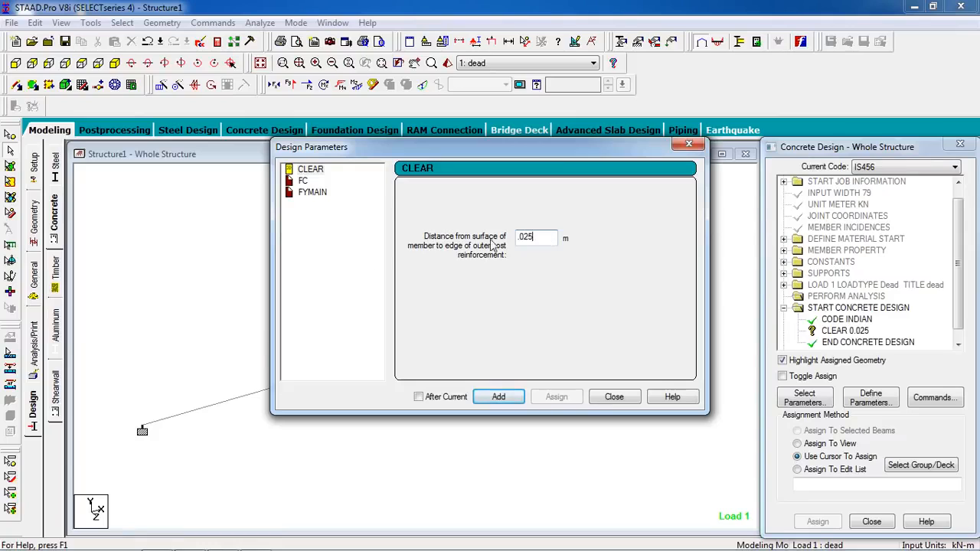
Add the FC parameter with a concrete compressive strength of 20000 kN/m2.
{"action": "left_click", "coordinate": [301, 182]}
{"action": "left_click", "coordinate": [551, 239]}
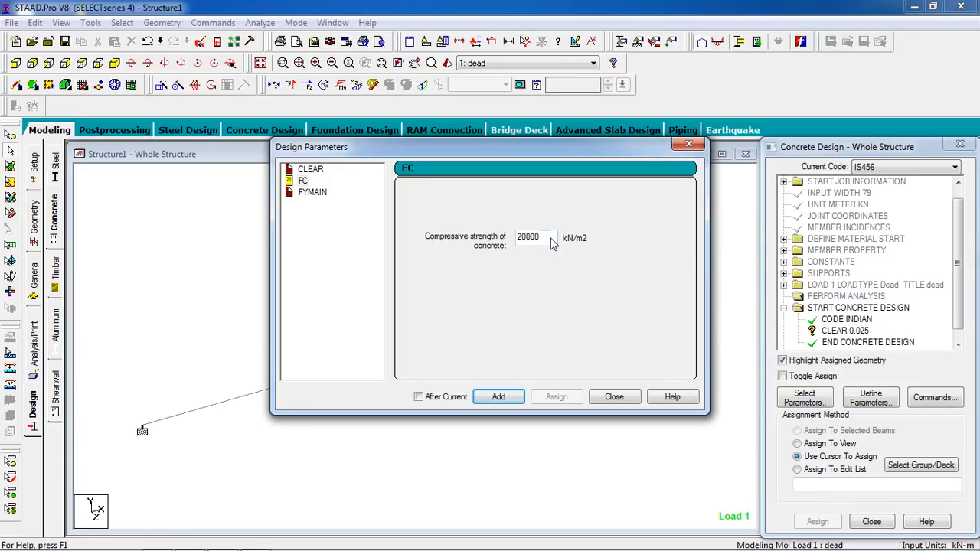
{"action": "type", "text": "20000"}
{"action": "key", "text": "Return"}
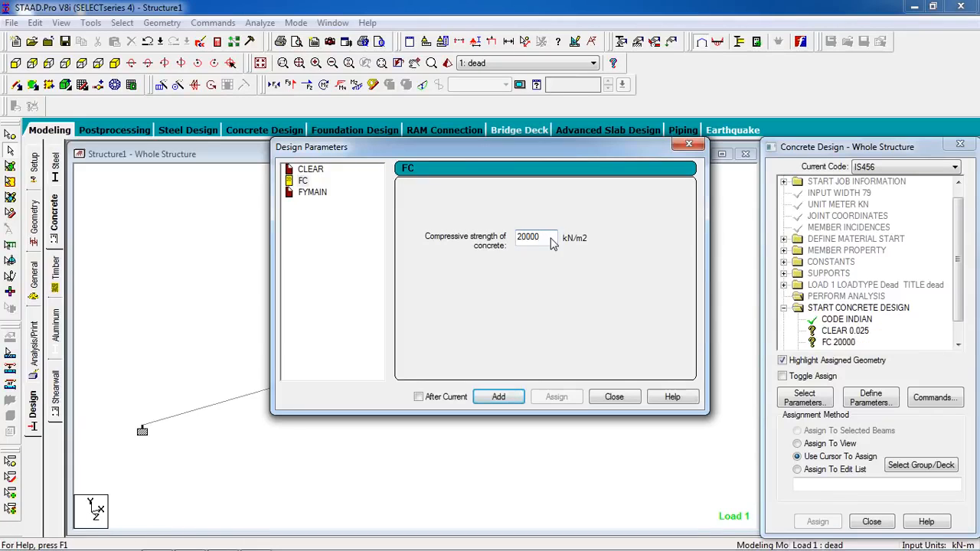
Add the FYMAIN parameter with a main reinforcement yield strength of 415000 kN/m2 and finish defining parameters.
{"action": "left_click", "coordinate": [323, 207]}
{"action": "left_click", "coordinate": [315, 193]}
{"action": "left_click", "coordinate": [544, 241]}
{"action": "double_click", "coordinate": [544, 242]}
{"action": "type", "text": "415000"}
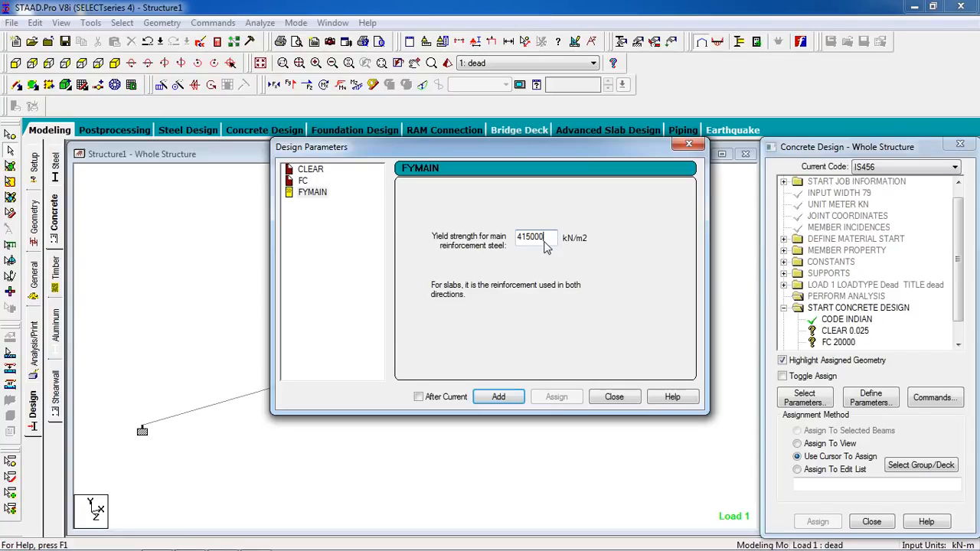
{"action": "left_click", "coordinate": [500, 397]}
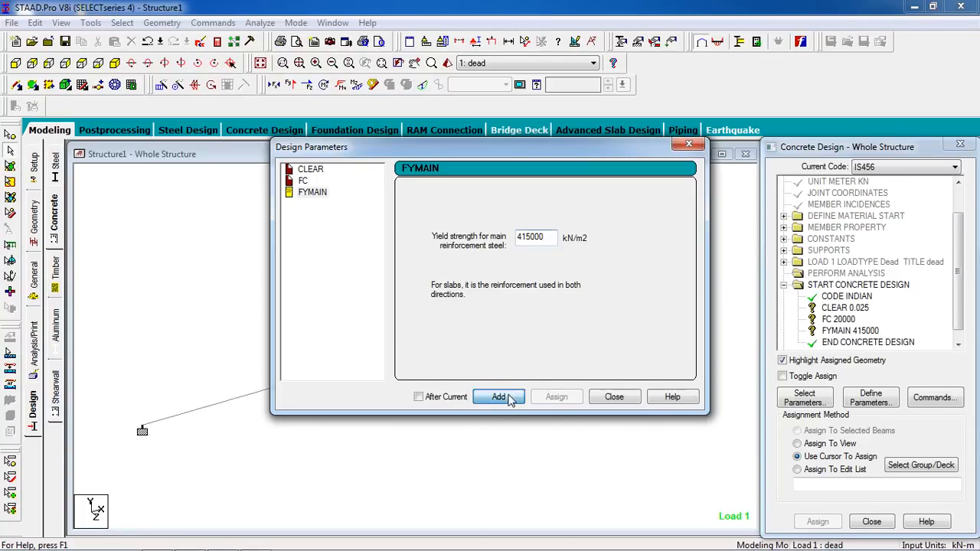
{"action": "left_click", "coordinate": [614, 396]}
Assign the CLEAR 0.025 parameter to the whole structure in view.
{"action": "left_click", "coordinate": [864, 310]}
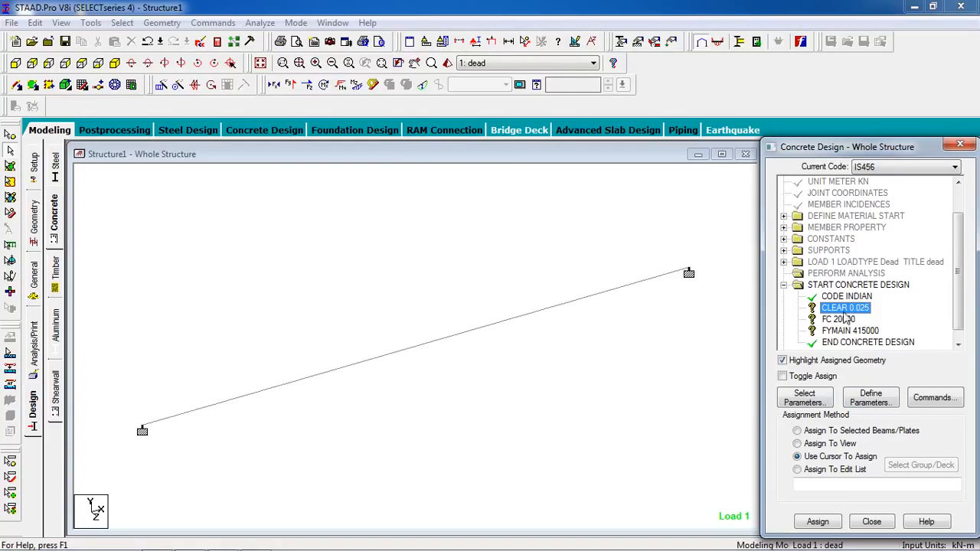
{"action": "left_click", "coordinate": [819, 443]}
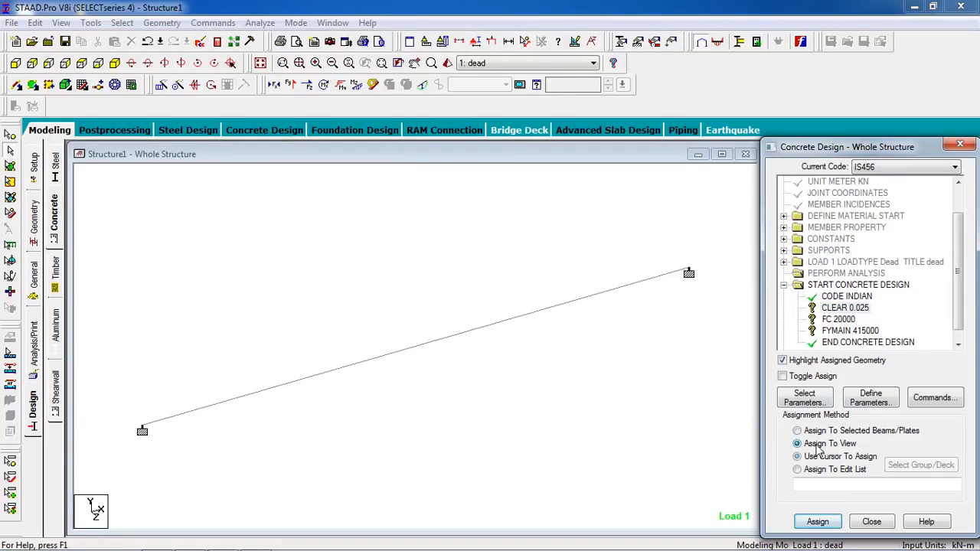
{"action": "left_click", "coordinate": [818, 522]}
{"action": "left_click", "coordinate": [869, 376]}
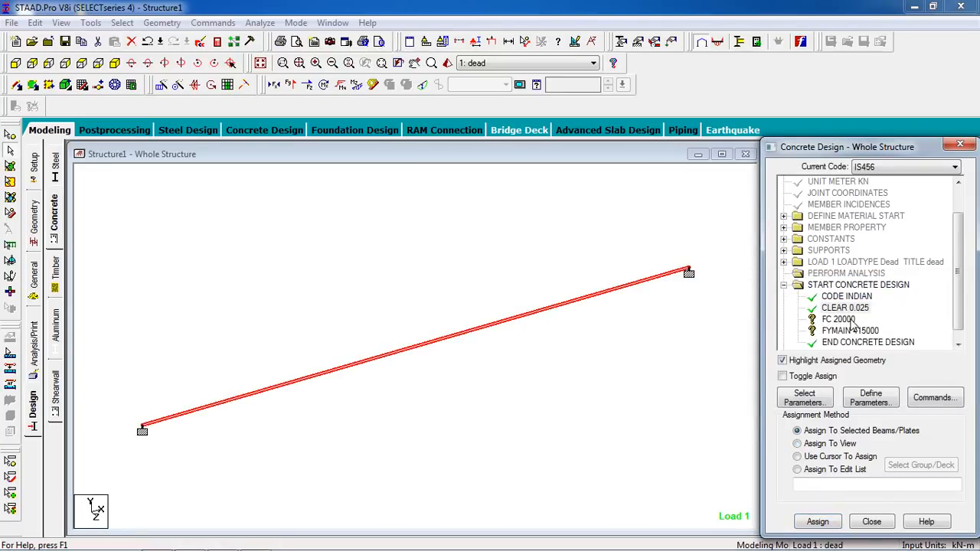
Assign the FC 20000 parameter to the whole structure in view.
{"action": "left_click", "coordinate": [852, 320]}
{"action": "left_click", "coordinate": [825, 444]}
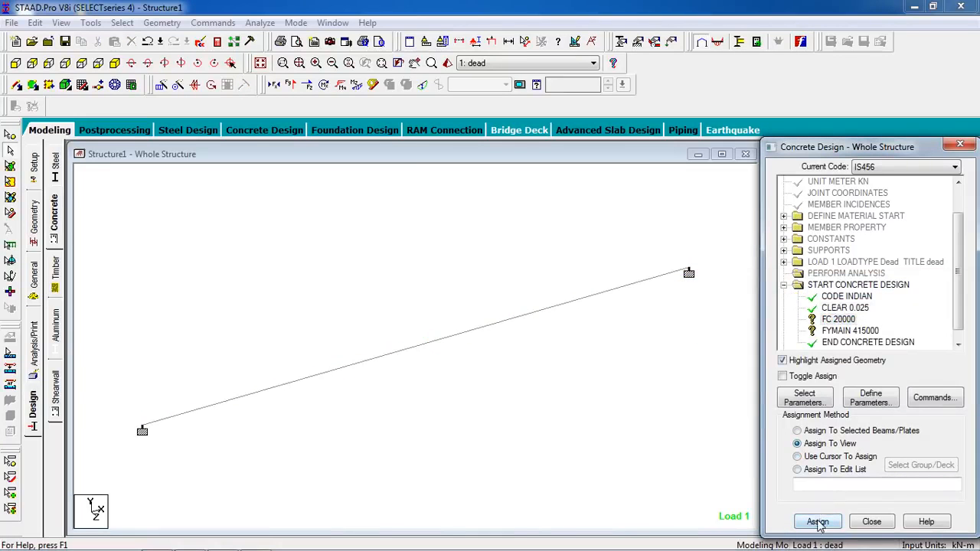
{"action": "left_click", "coordinate": [816, 520]}
{"action": "left_click", "coordinate": [879, 368]}
Assign the FYMAIN 415000 parameter to the whole structure in view.
{"action": "left_click", "coordinate": [850, 330]}
{"action": "left_click", "coordinate": [823, 444]}
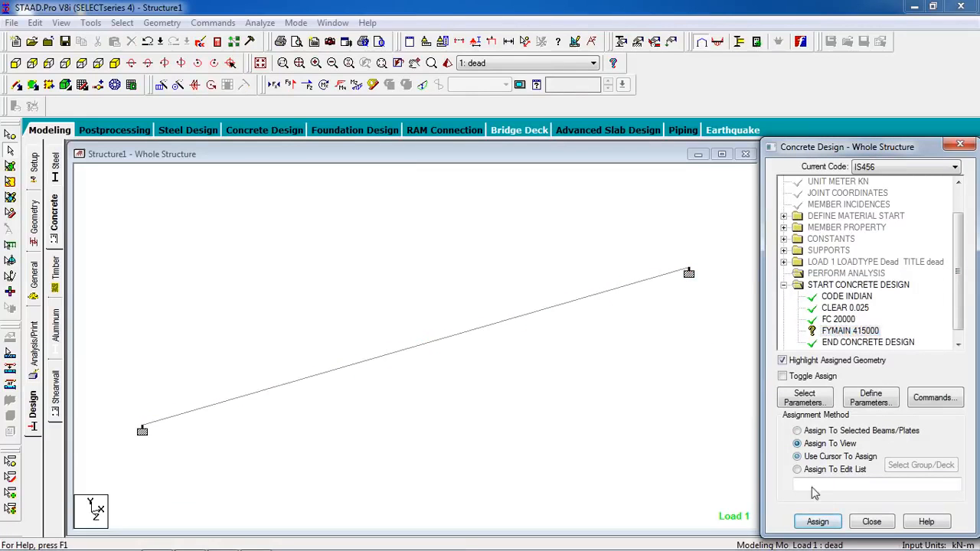
{"action": "left_click", "coordinate": [816, 521]}
{"action": "left_click", "coordinate": [869, 376]}
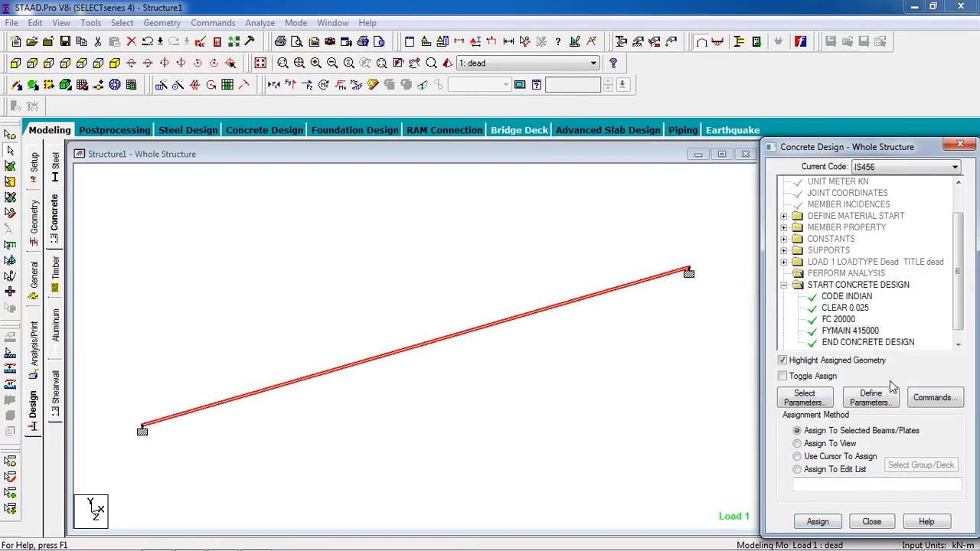
Add the Design Beam command to the concrete design commands.
{"action": "left_click", "coordinate": [928, 400]}
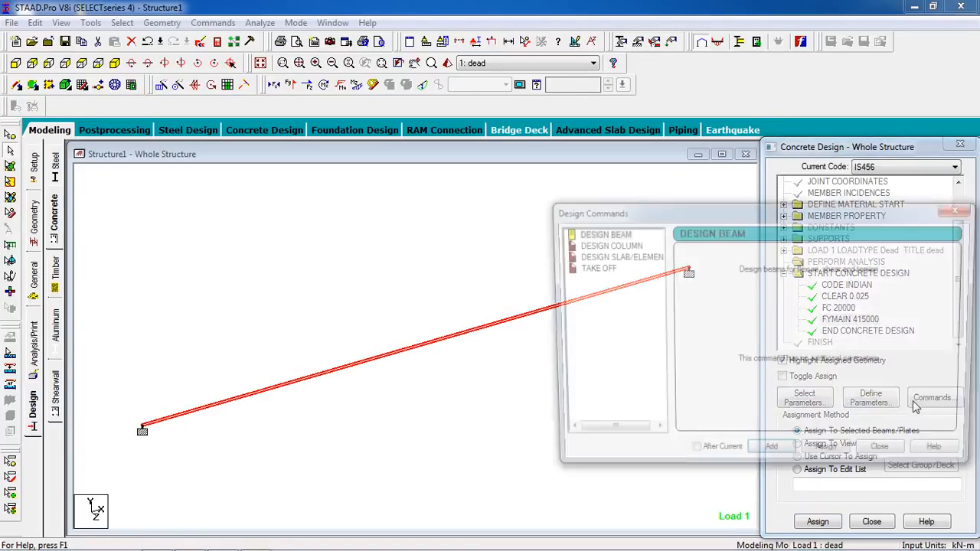
{"action": "left_click", "coordinate": [621, 234]}
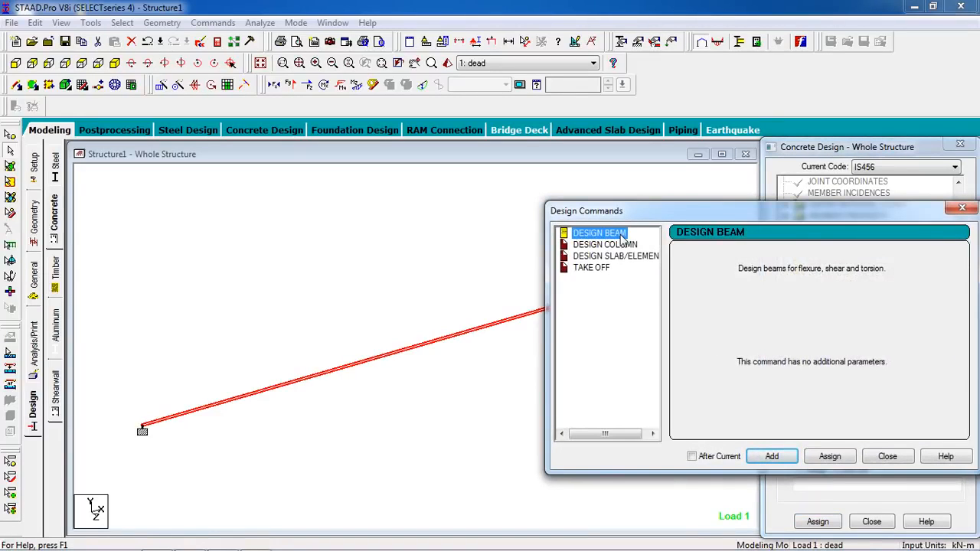
{"action": "left_click", "coordinate": [768, 456]}
{"action": "left_click", "coordinate": [887, 456]}
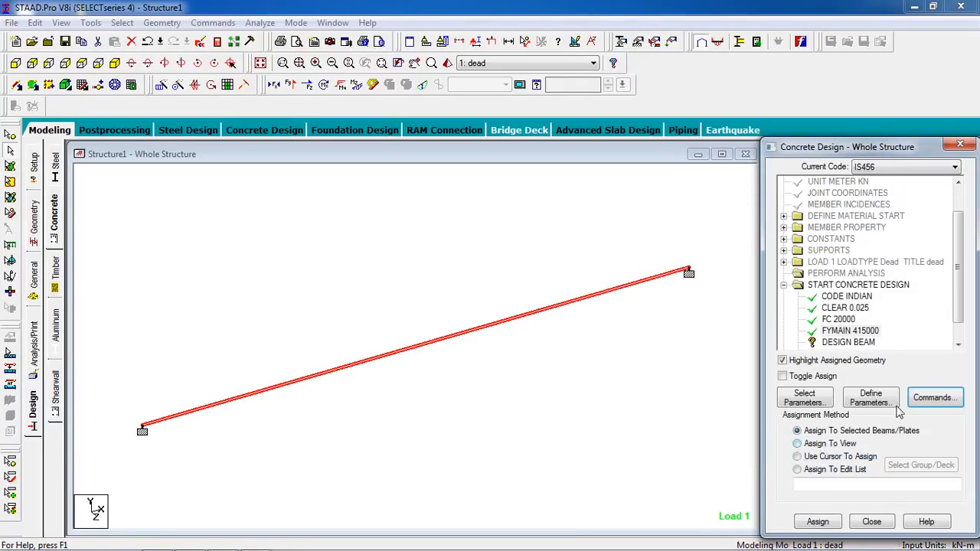
Select the beam in the model and assign the Design Beam command to it.
{"action": "left_click", "coordinate": [850, 343]}
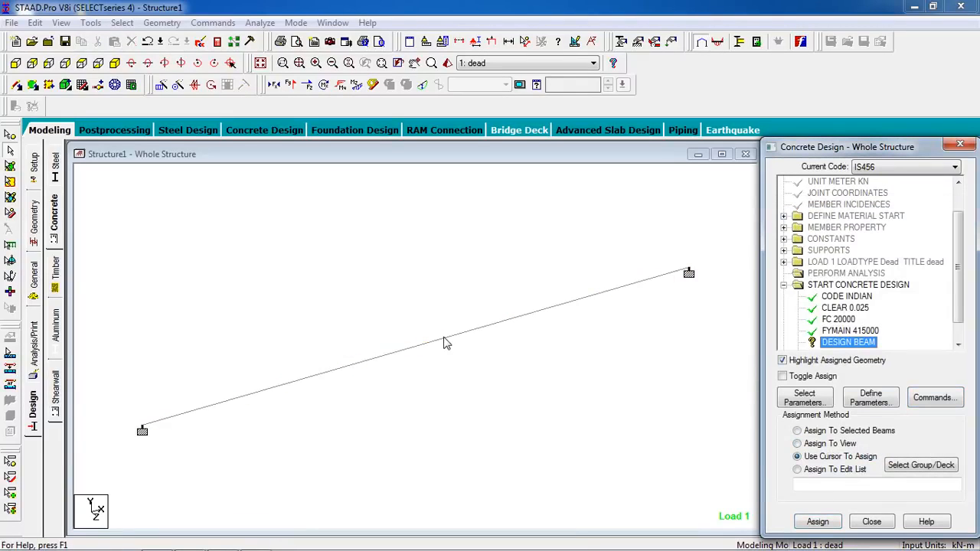
{"action": "left_click", "coordinate": [378, 358]}
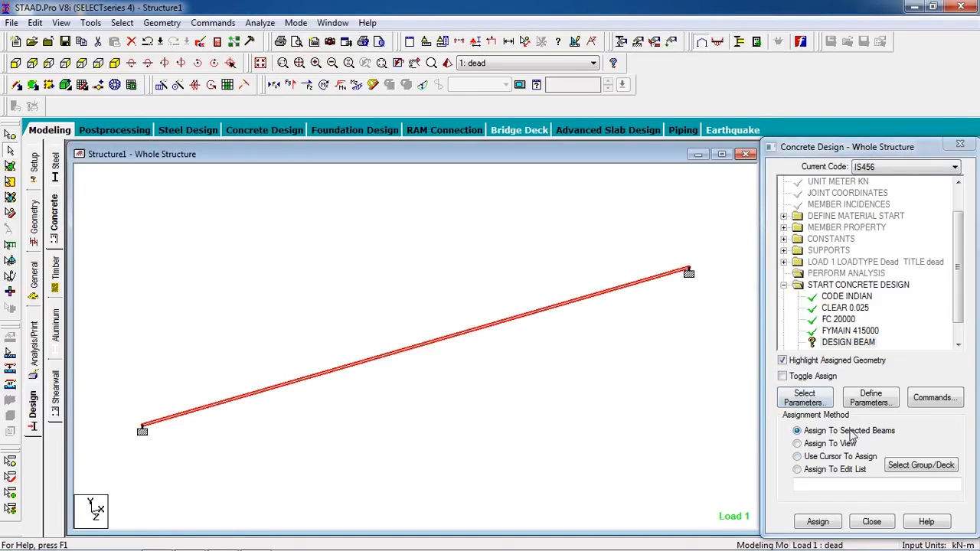
{"action": "left_click", "coordinate": [816, 521]}
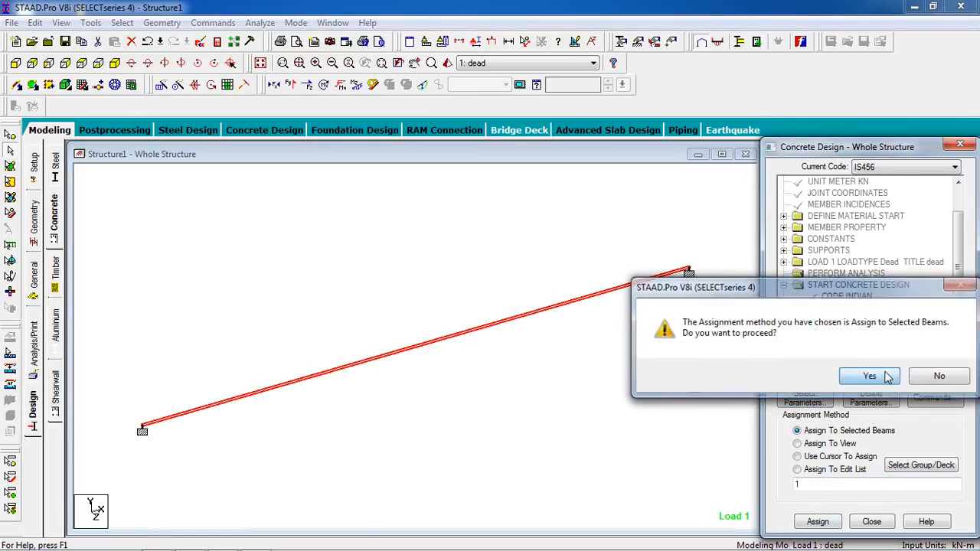
{"action": "left_click", "coordinate": [813, 377]}
{"action": "left_click_drag", "start_coordinate": [958, 263], "coordinate": [927, 347]}
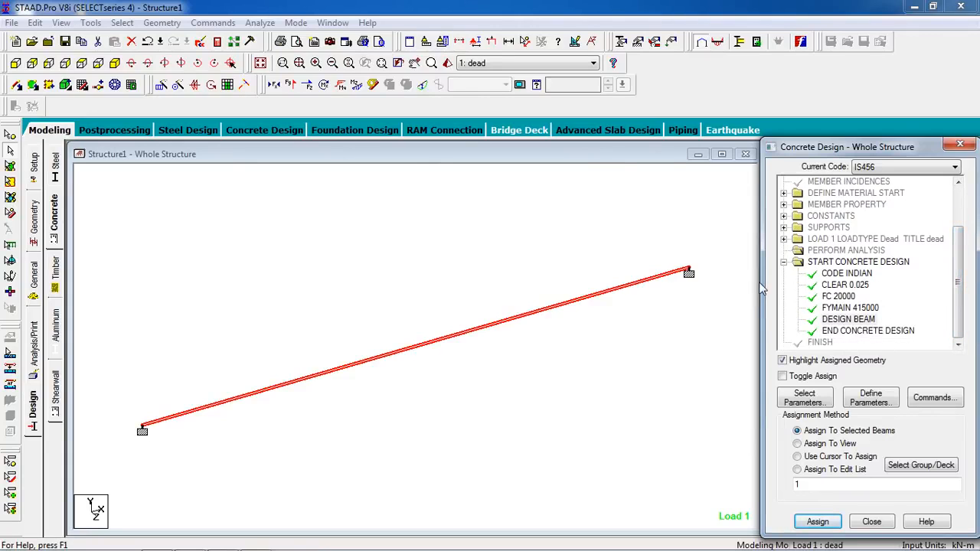
Add another Perform Analysis command after the concrete design block.
{"action": "left_click", "coordinate": [217, 23]}
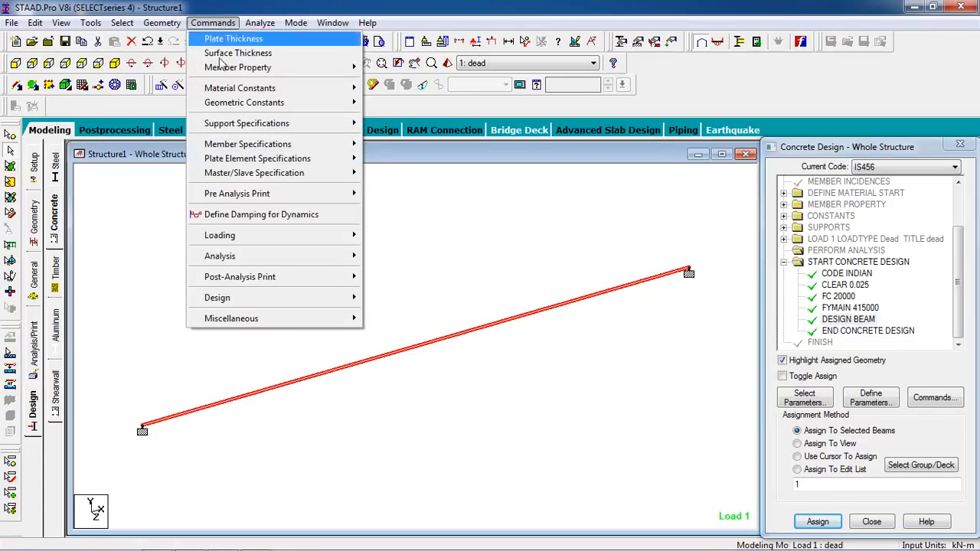
{"action": "mouse_move", "coordinate": [342, 261]}
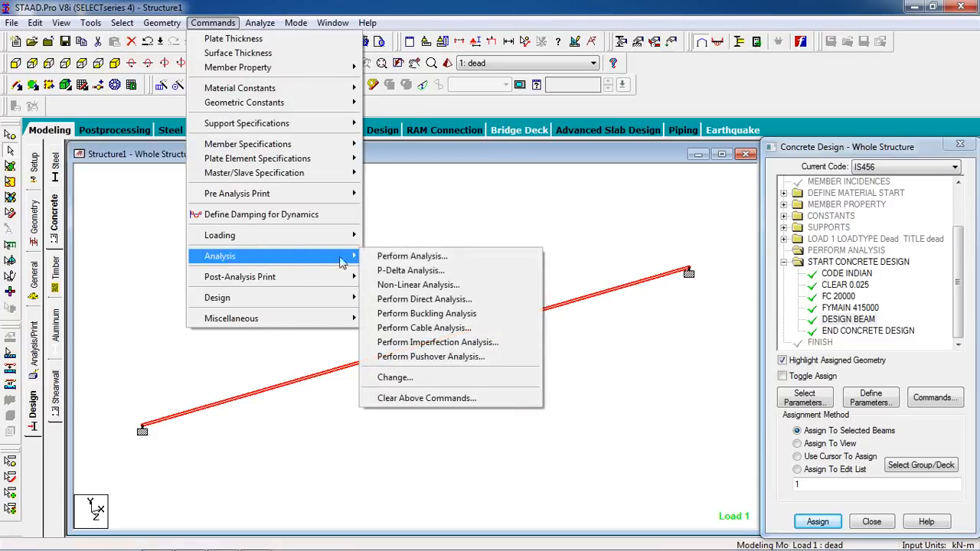
{"action": "left_click", "coordinate": [406, 258]}
{"action": "left_click", "coordinate": [435, 364]}
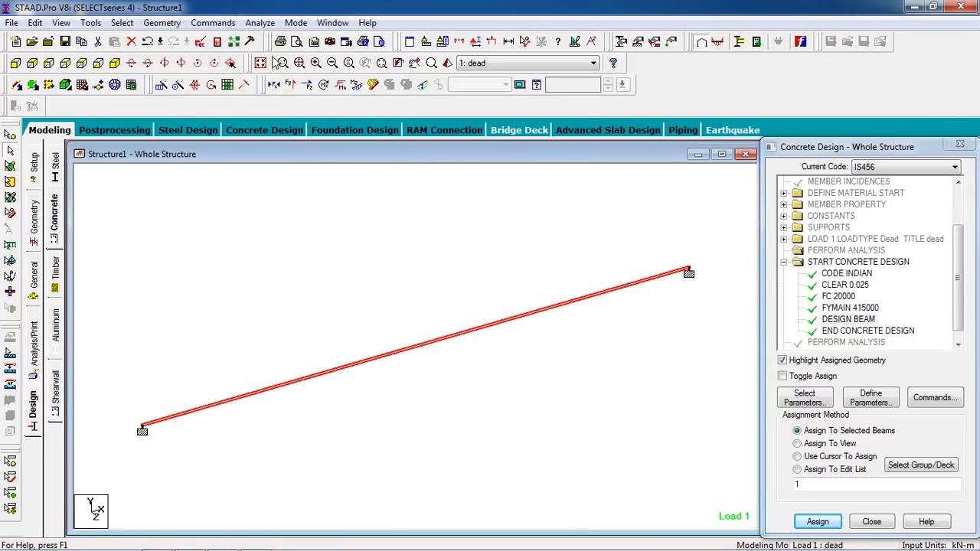
Run the analysis and design, saving the modified structure, and open the output file when it finishes.
{"action": "left_click", "coordinate": [260, 23]}
{"action": "left_click", "coordinate": [283, 39]}
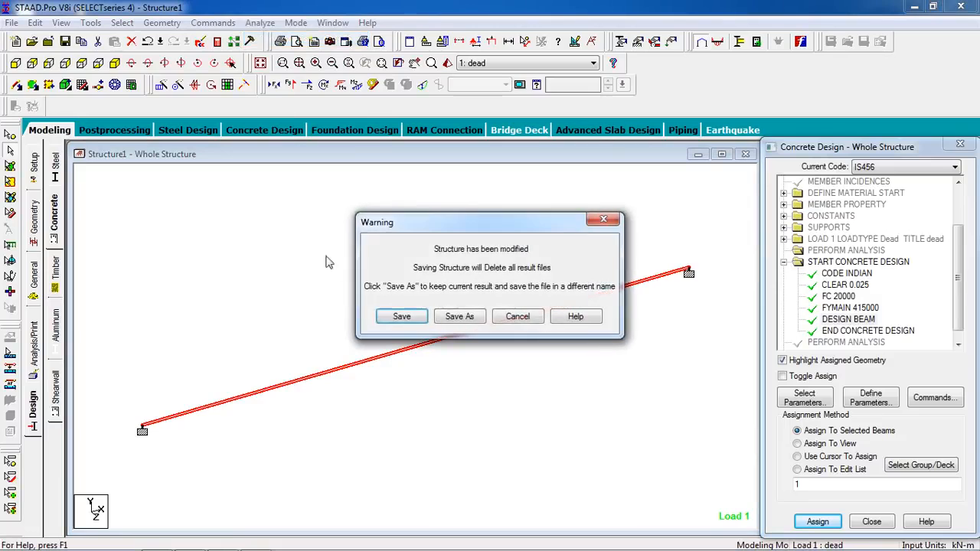
{"action": "left_click", "coordinate": [396, 317]}
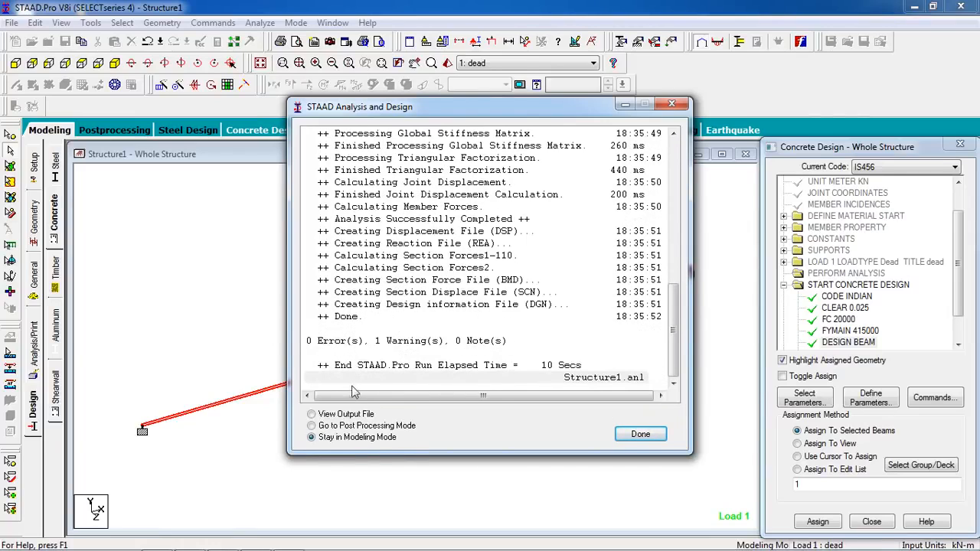
{"action": "left_click", "coordinate": [639, 435]}
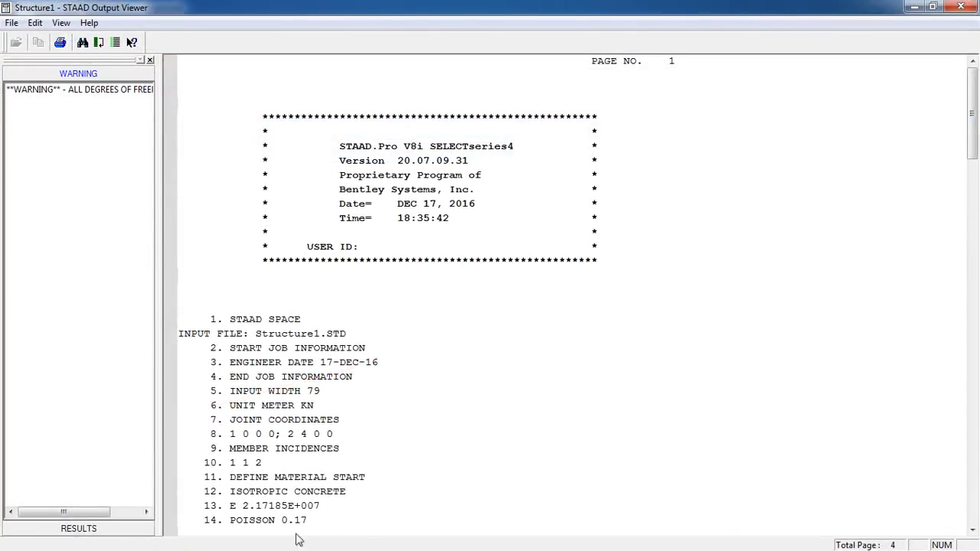
Go to the concrete design results in the output file and examine the beam's reinforcement area summary.
{"action": "left_click", "coordinate": [100, 536]}
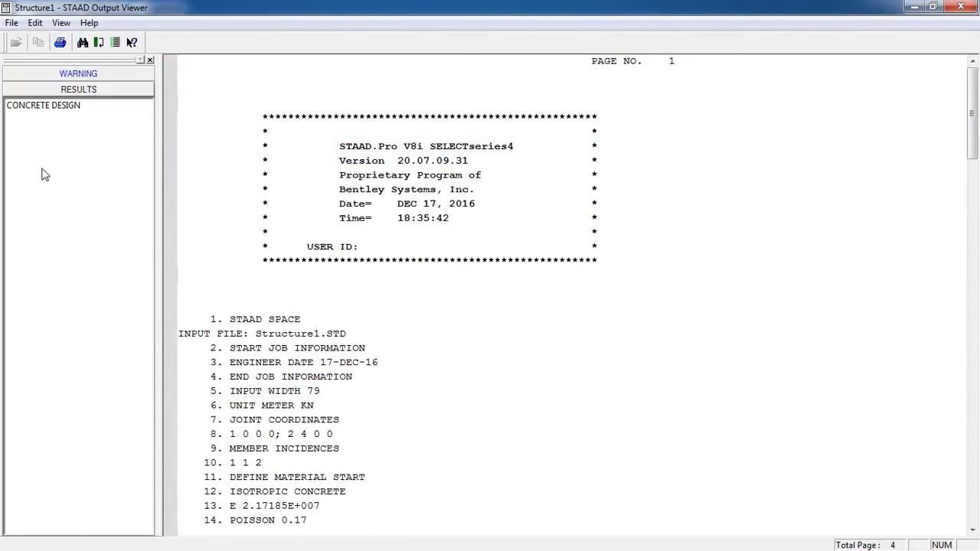
{"action": "left_click", "coordinate": [45, 105]}
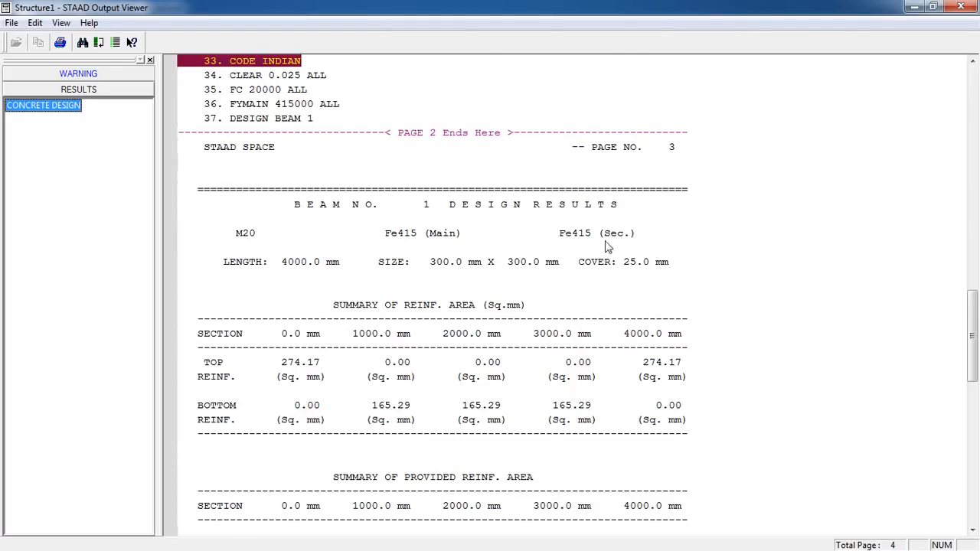
{"action": "left_click", "coordinate": [506, 295]}
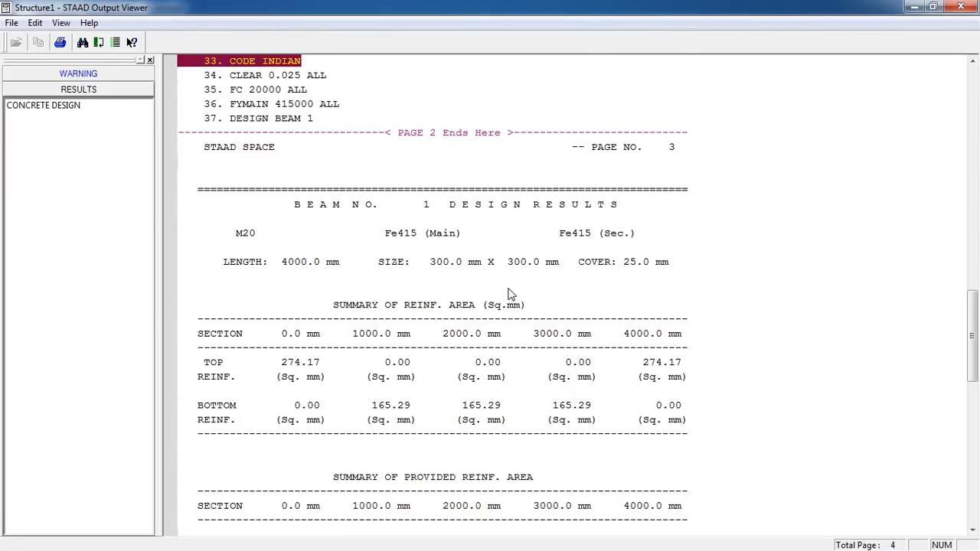
Examine the summary of provided reinforcement for the beam in the output file and close the output viewer.
{"action": "scroll", "coordinate": [509, 296], "scroll_direction": "down", "scroll_amount": 5}
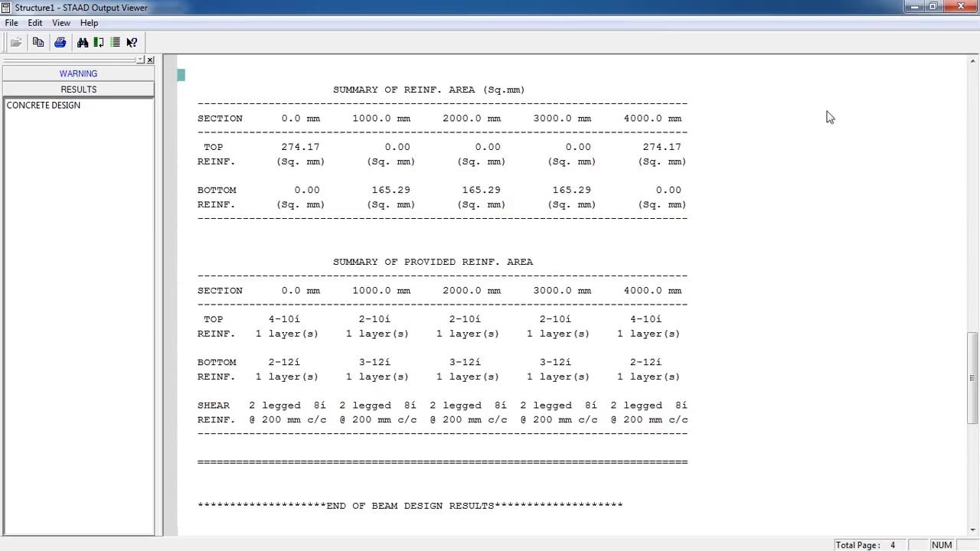
{"action": "left_click", "coordinate": [961, 7]}
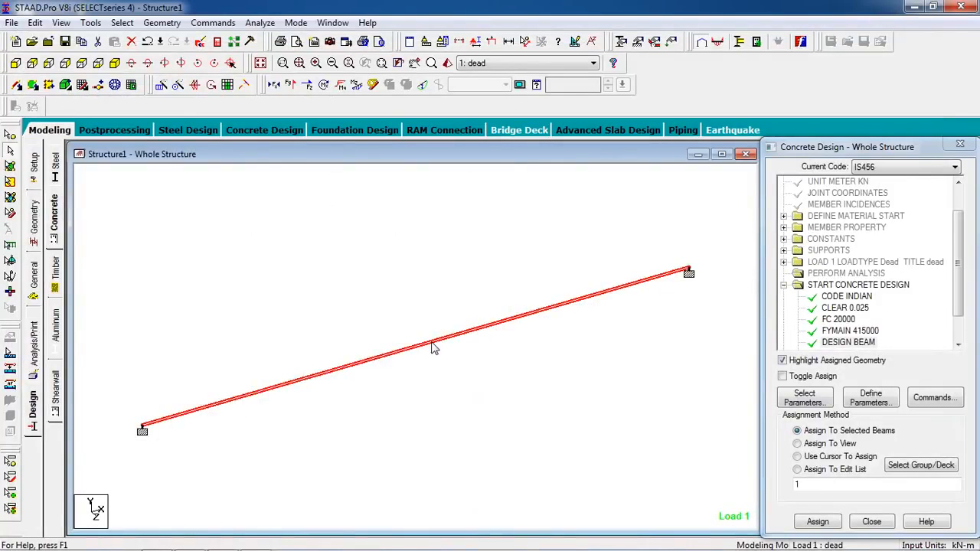
Open the beam's details, review its concrete design, property, loading, shear bending and deflection data, and close them.
{"action": "double_click", "coordinate": [433, 343]}
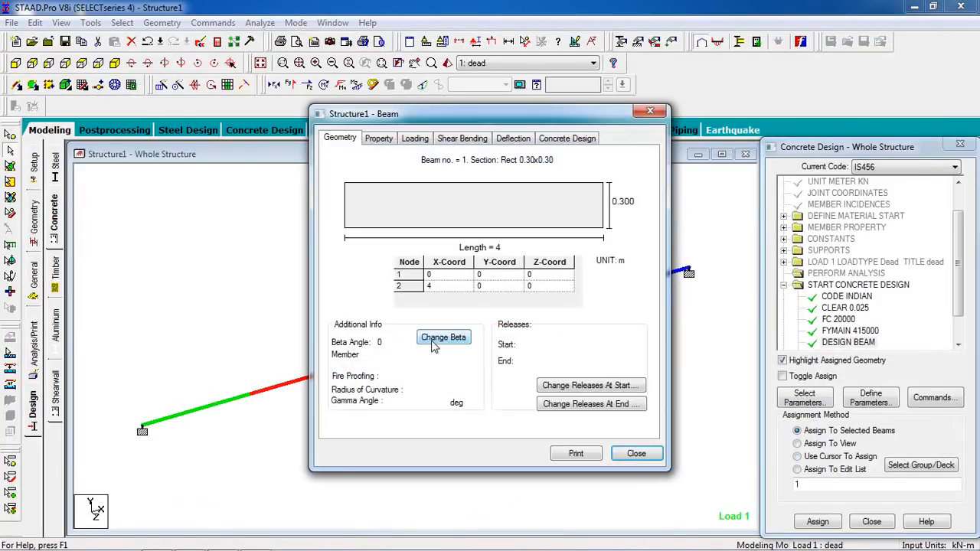
{"action": "left_click", "coordinate": [567, 138]}
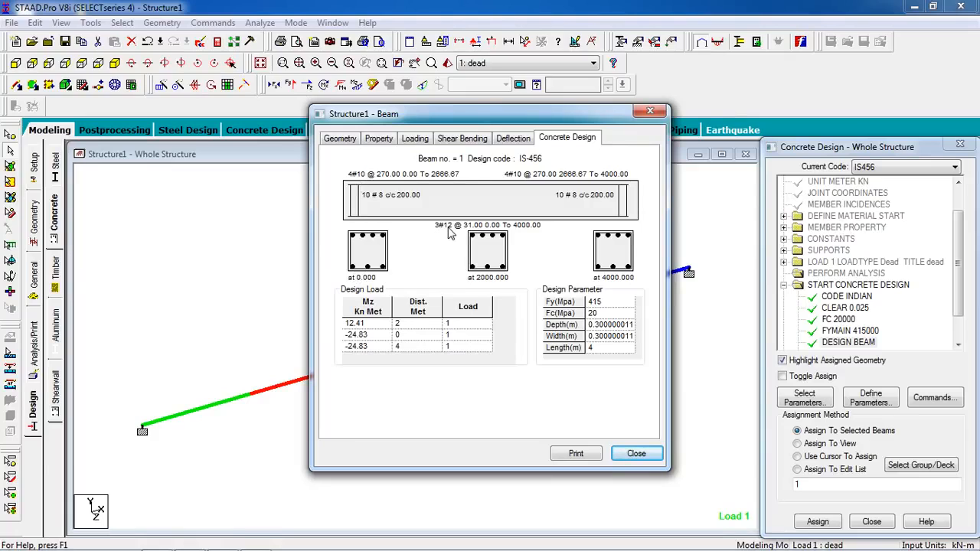
{"action": "left_click", "coordinate": [378, 143]}
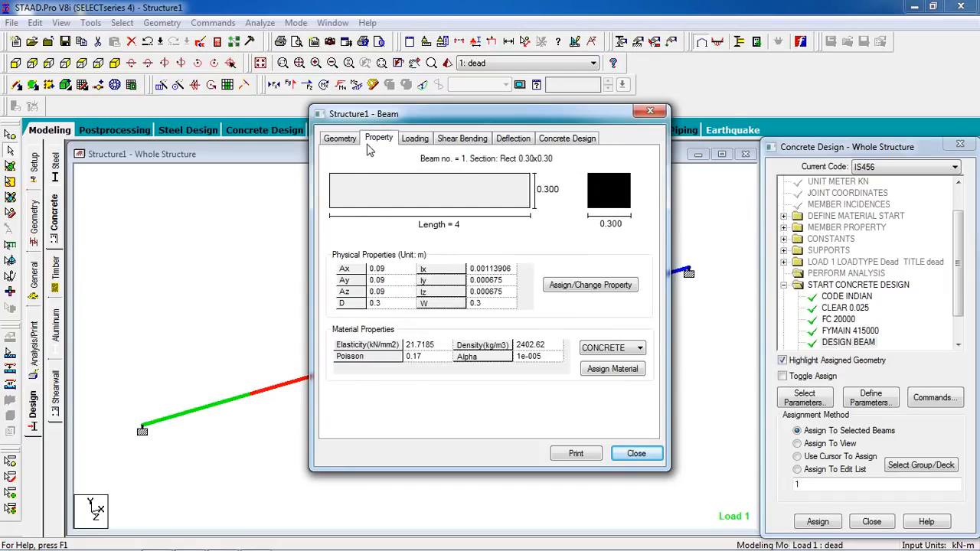
{"action": "left_click", "coordinate": [351, 142]}
{"action": "left_click", "coordinate": [425, 140]}
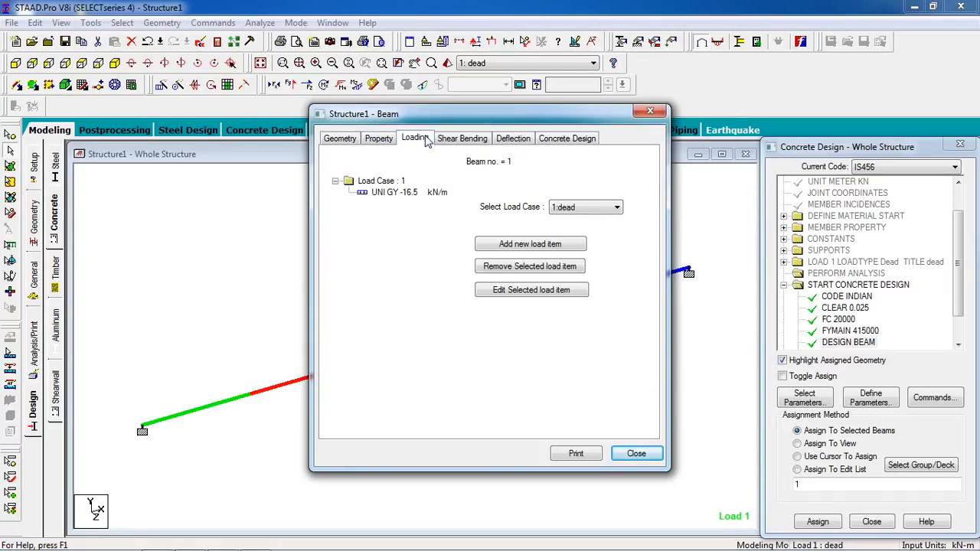
{"action": "left_click", "coordinate": [467, 142]}
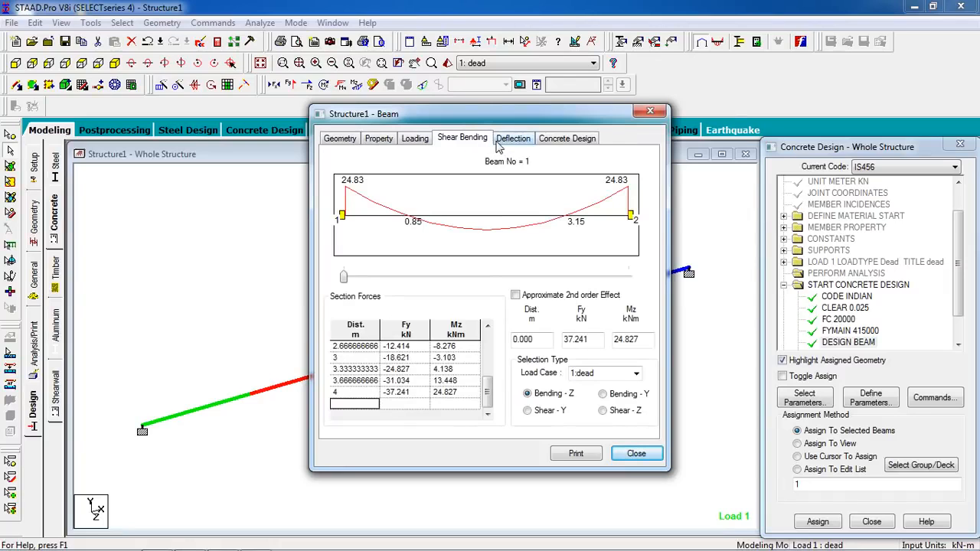
{"action": "left_click", "coordinate": [503, 145]}
{"action": "left_click", "coordinate": [636, 454]}
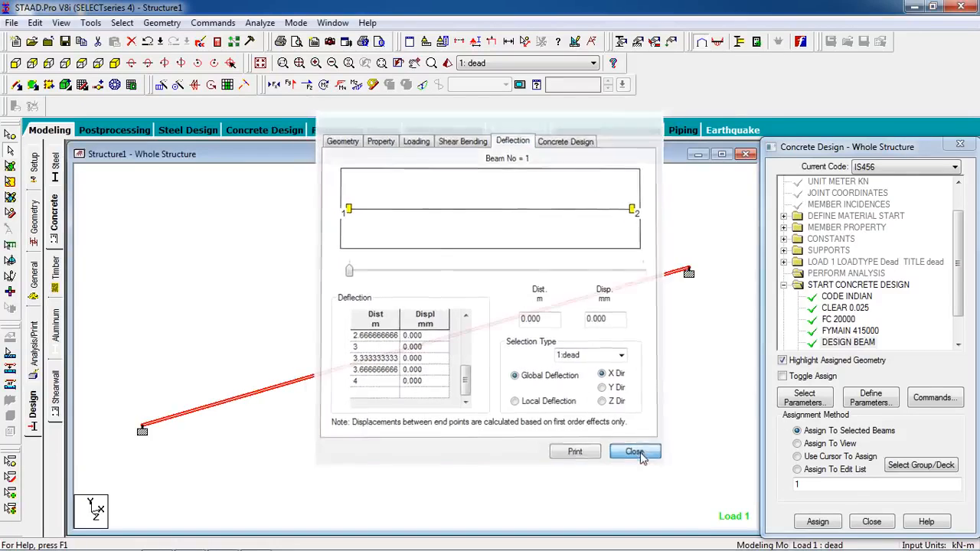
Enter postprocessing with the dead load case and show the axial force, shear Y and shear Z diagrams one by one, hiding each again.
{"action": "left_click", "coordinate": [119, 135]}
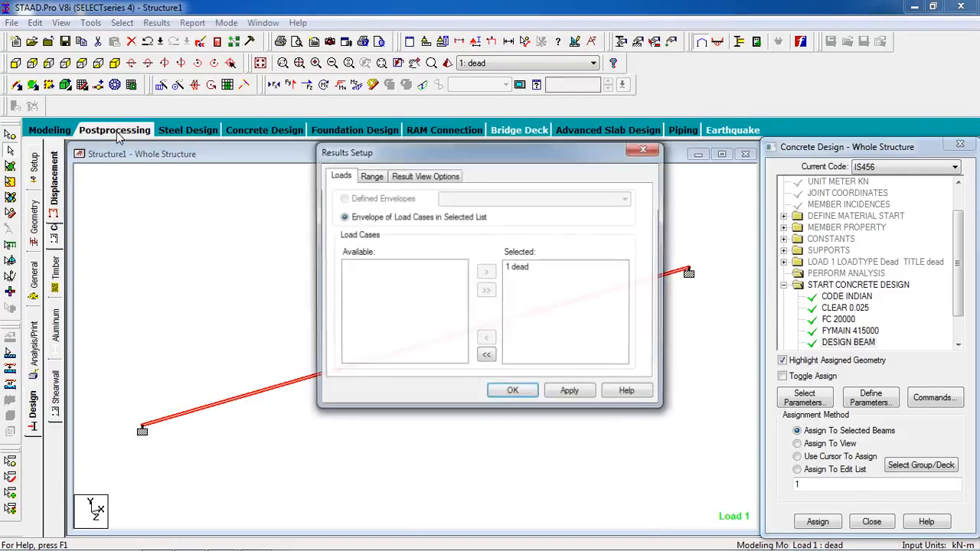
{"action": "left_click", "coordinate": [512, 393]}
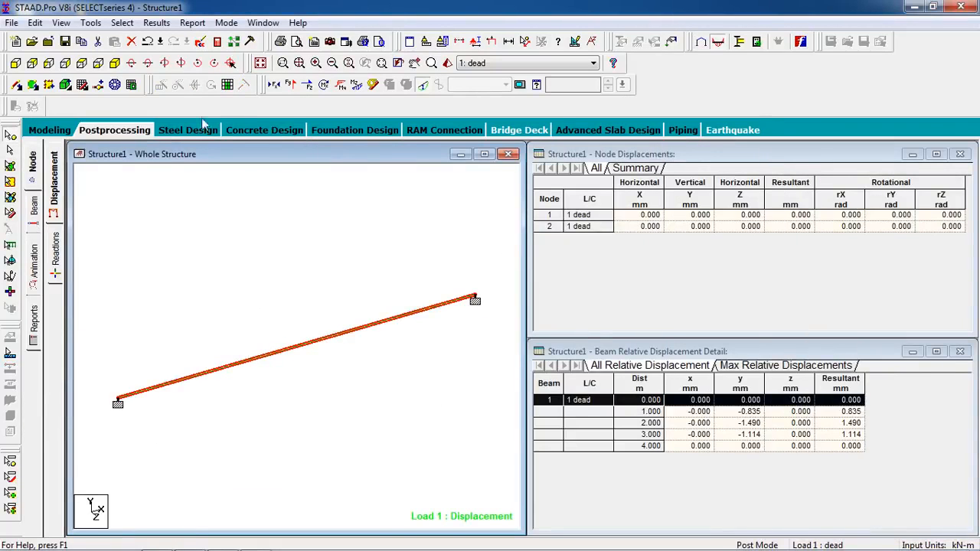
{"action": "left_click", "coordinate": [273, 85]}
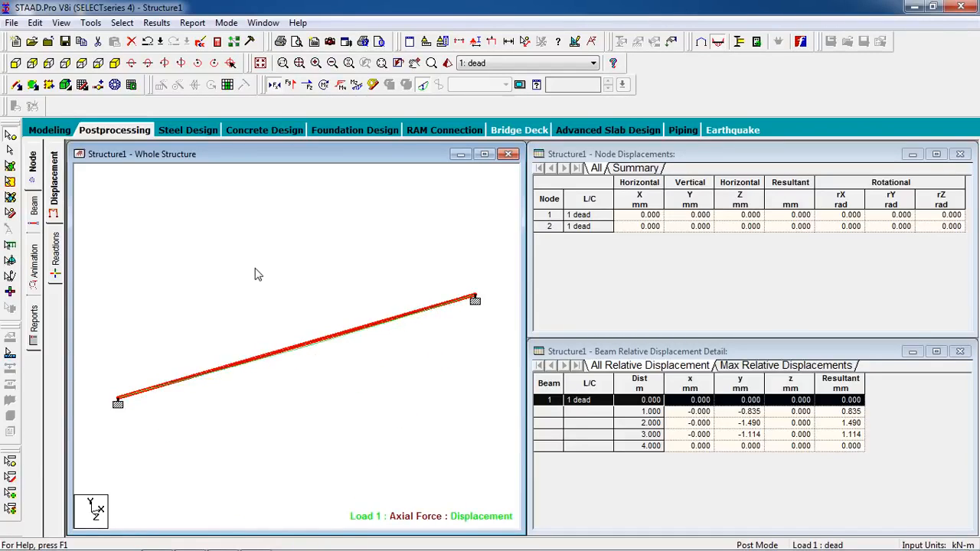
{"action": "left_click", "coordinate": [277, 86]}
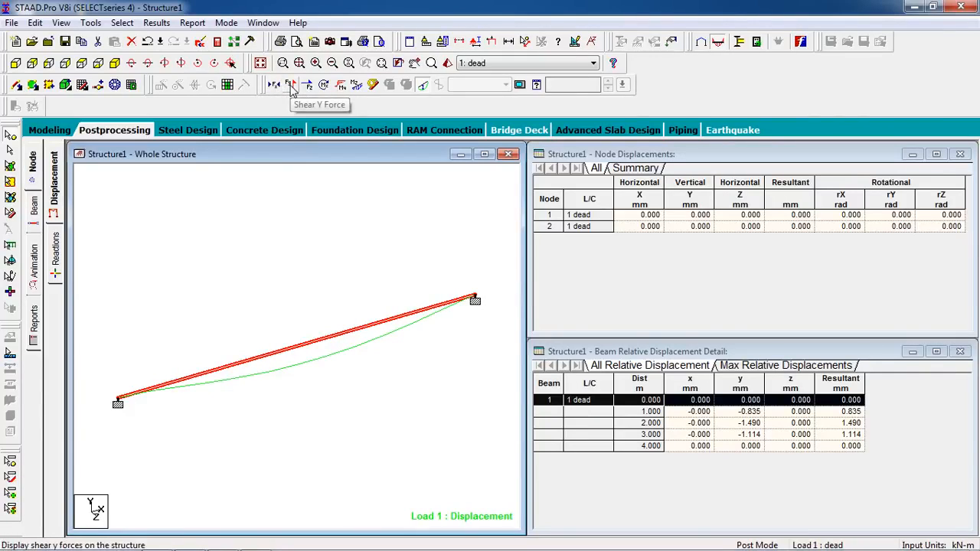
{"action": "left_click", "coordinate": [291, 85]}
{"action": "left_click", "coordinate": [292, 85]}
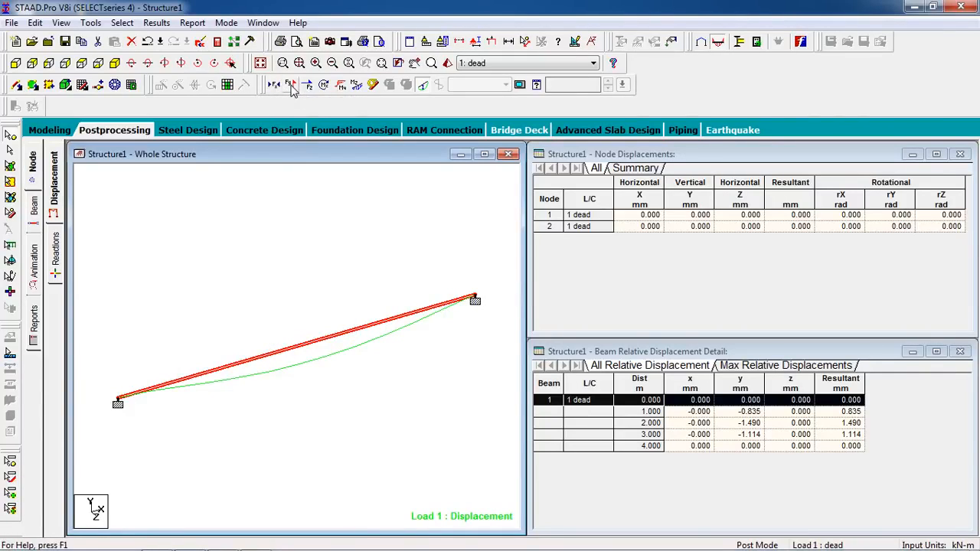
{"action": "left_click", "coordinate": [305, 86]}
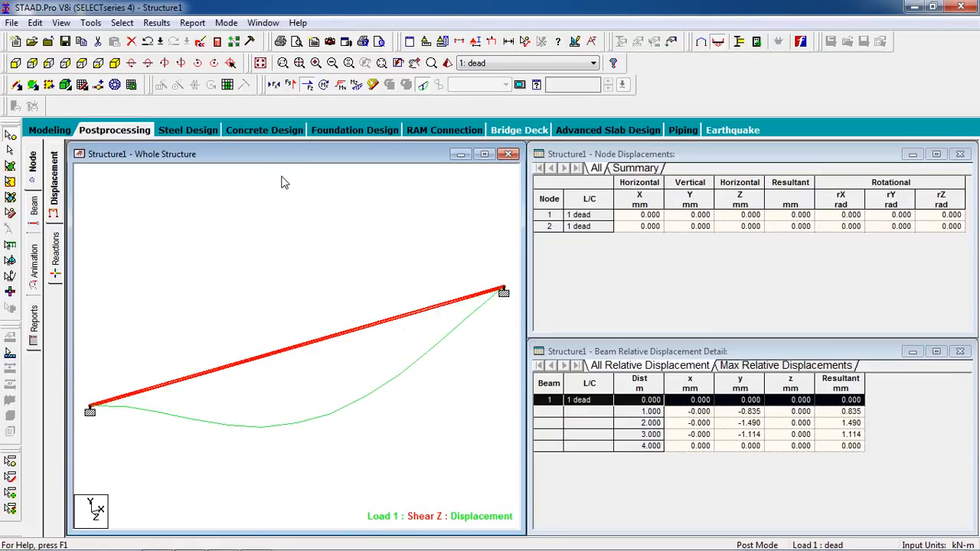
{"action": "left_click", "coordinate": [305, 86]}
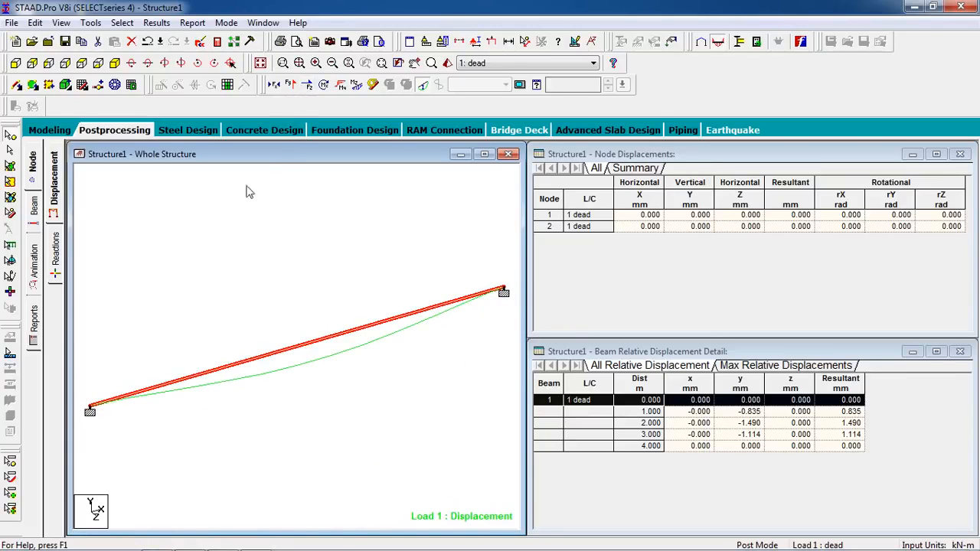
View the support reactions, play the deflection animation of the beam and stop it.
{"action": "left_click", "coordinate": [54, 260]}
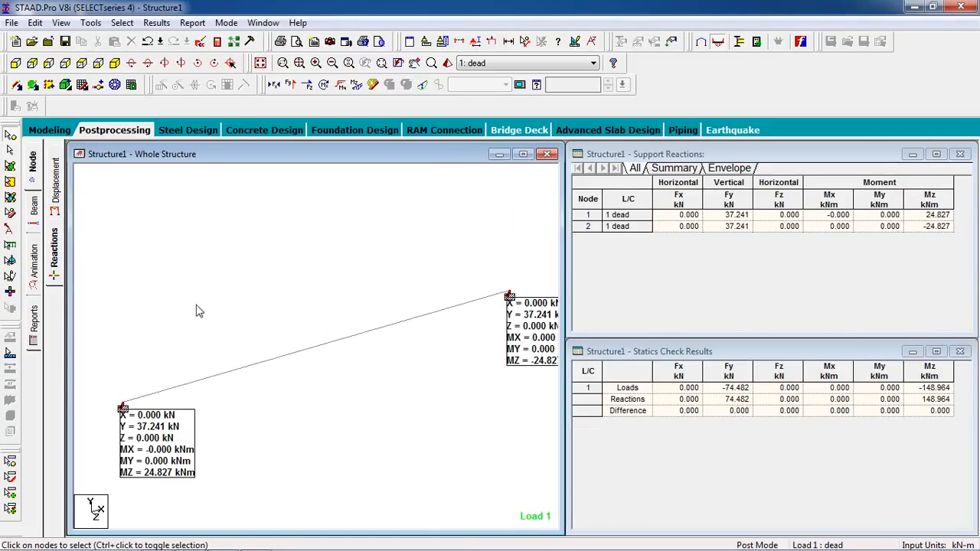
{"action": "left_click", "coordinate": [38, 274]}
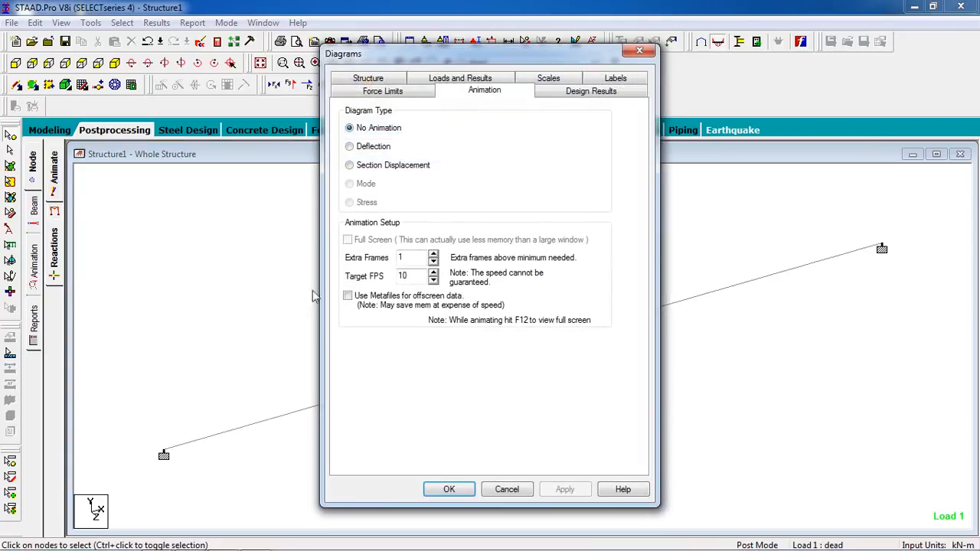
{"action": "left_click", "coordinate": [368, 147]}
{"action": "left_click", "coordinate": [552, 493]}
{"action": "left_click", "coordinate": [448, 488]}
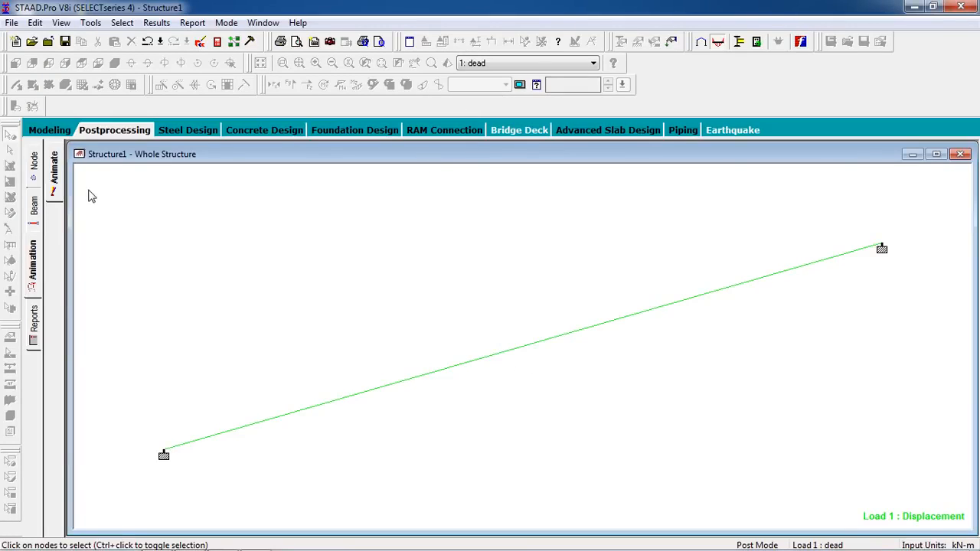
{"action": "left_click", "coordinate": [36, 196]}
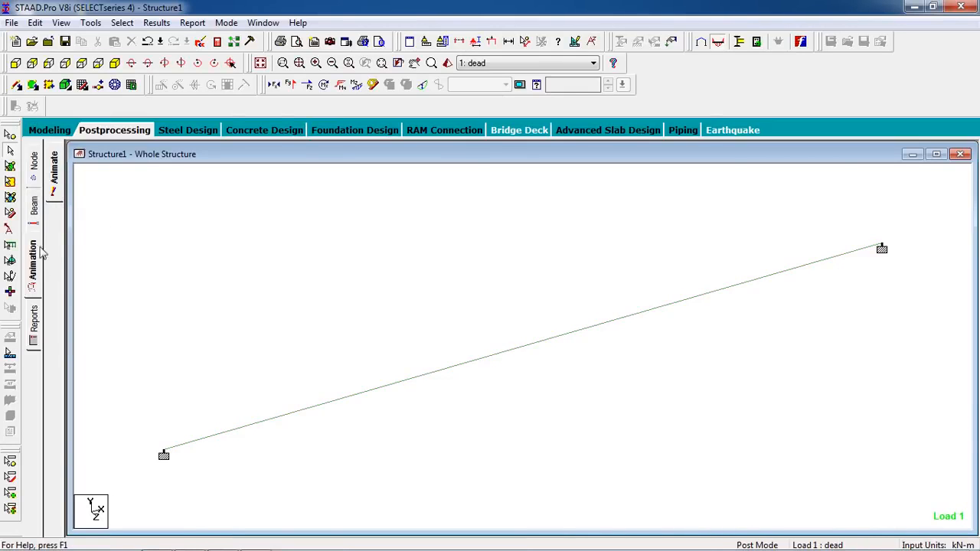
Set up the report, looking through the available input items, and generate it with only Job Info selected.
{"action": "left_click", "coordinate": [34, 316]}
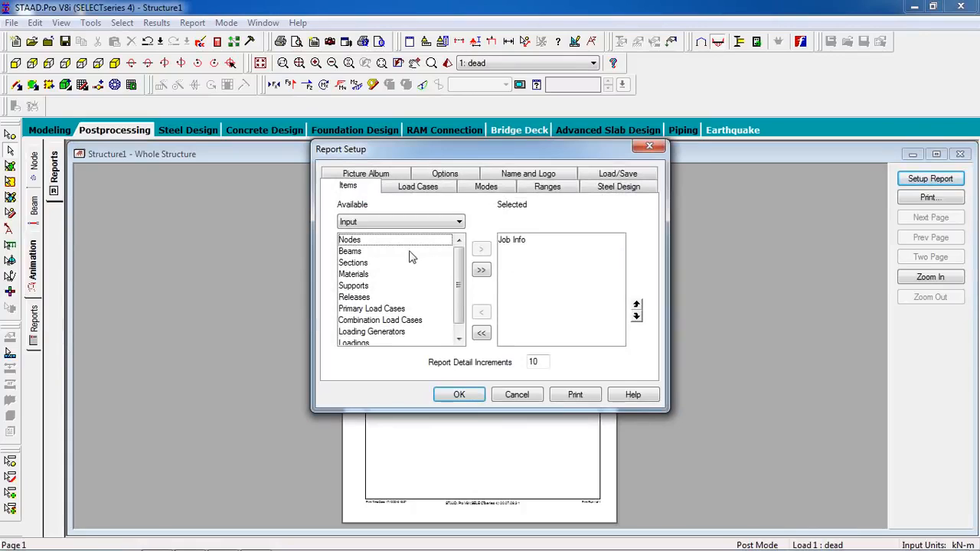
{"action": "left_click", "coordinate": [410, 253]}
{"action": "left_click", "coordinate": [399, 309]}
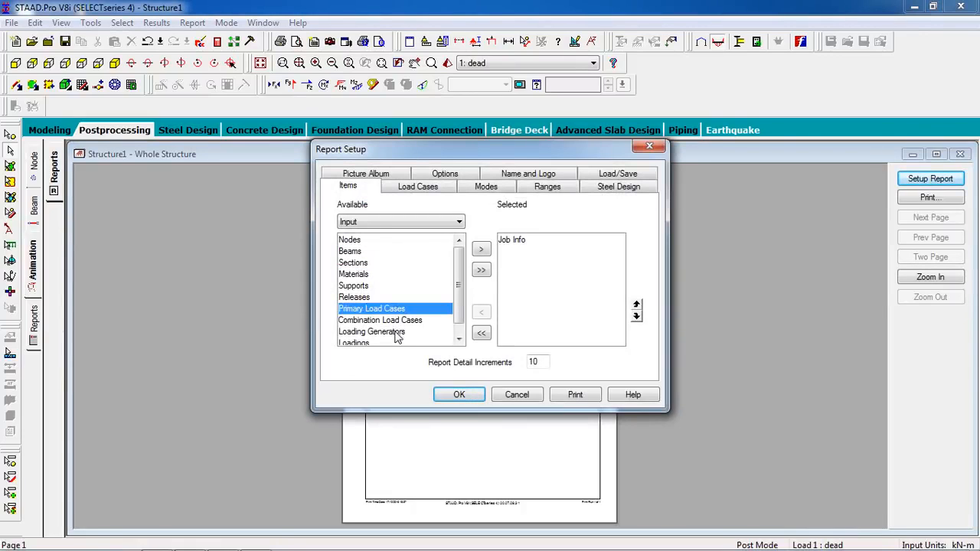
{"action": "left_click", "coordinate": [396, 333]}
{"action": "left_click", "coordinate": [397, 342]}
{"action": "scroll", "coordinate": [398, 284], "scroll_direction": "up", "scroll_amount": 1}
{"action": "scroll", "coordinate": [401, 273], "scroll_direction": "down", "scroll_amount": 1}
{"action": "scroll", "coordinate": [400, 273], "scroll_direction": "up", "scroll_amount": 1}
{"action": "left_click", "coordinate": [398, 254]}
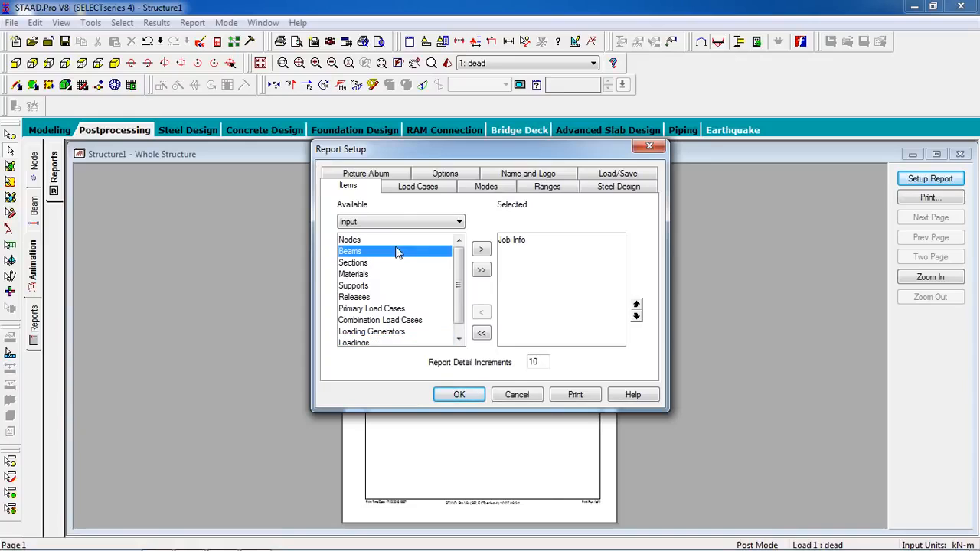
{"action": "left_click", "coordinate": [468, 397]}
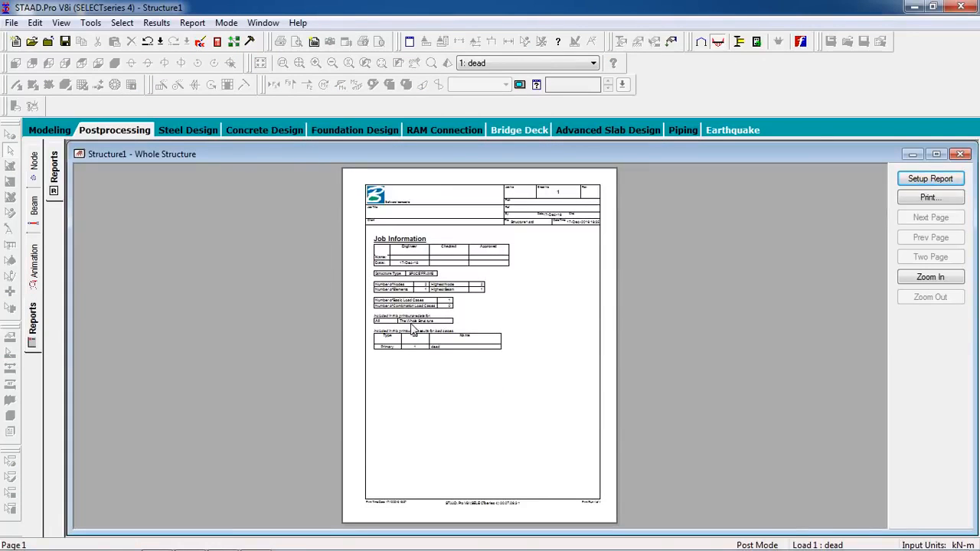